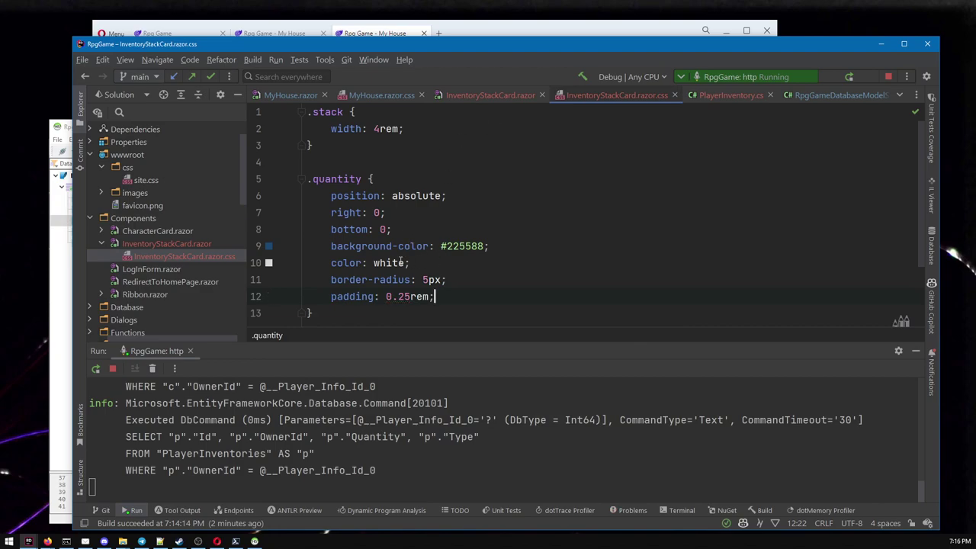
# Add position: relative; as the first declaration of the .stack rule in InventoryStackCard.razor.css.
pyautogui.moveTo(395, 196); pyautogui.dragTo(444, 196)
pyautogui.hotkey('ctrl', 'c')
pyautogui.click(388, 117)
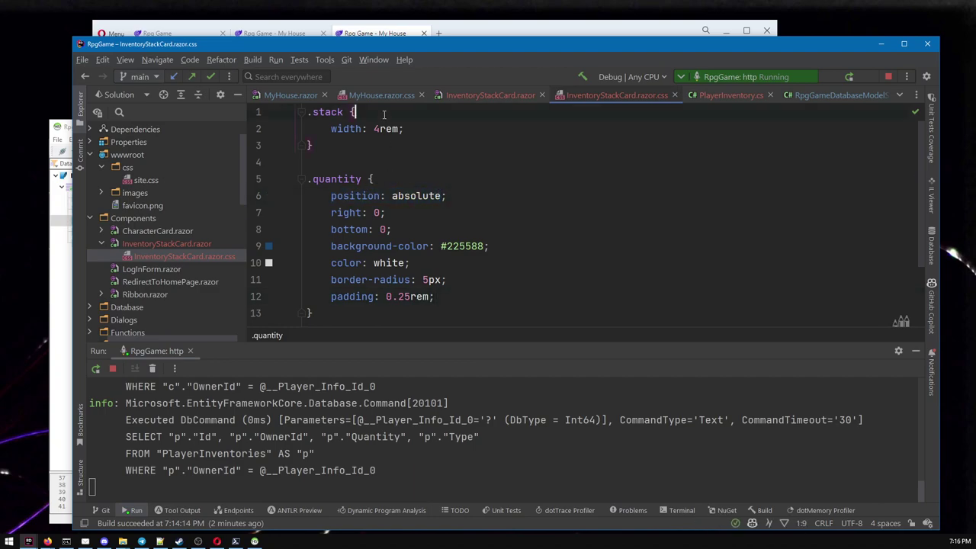
pyautogui.press('Return')
pyautogui.hotkey('ctrl', 'v')
pyautogui.press('BackSpace')
pyautogui.press('BackSpace')
pyautogui.press('BackSpace')
pyautogui.press('BackSpace')
pyautogui.press('BackSpace')
pyautogui.press('BackSpace')
pyautogui.press('BackSpace')
pyautogui.press('BackSpace')
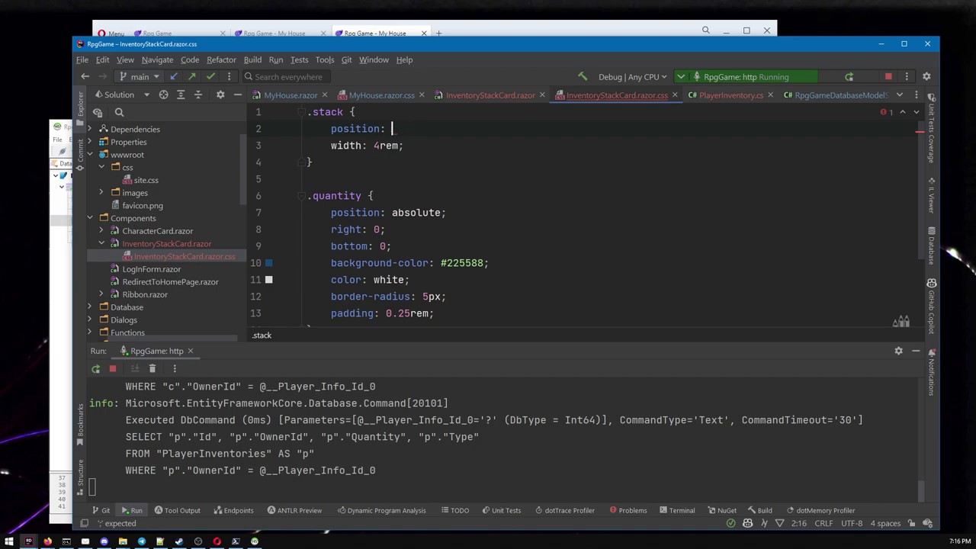
pyautogui.write('rela')
pyautogui.press('Return')
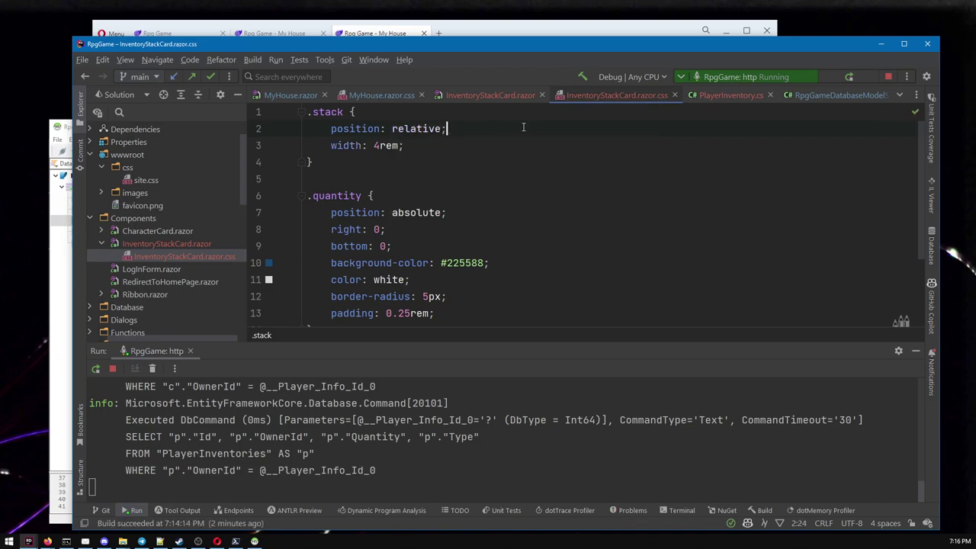
# Rerun the RpgGame project, switch to Opera and open the house page to check the inventory quantity badges.
pyautogui.click(845, 76)
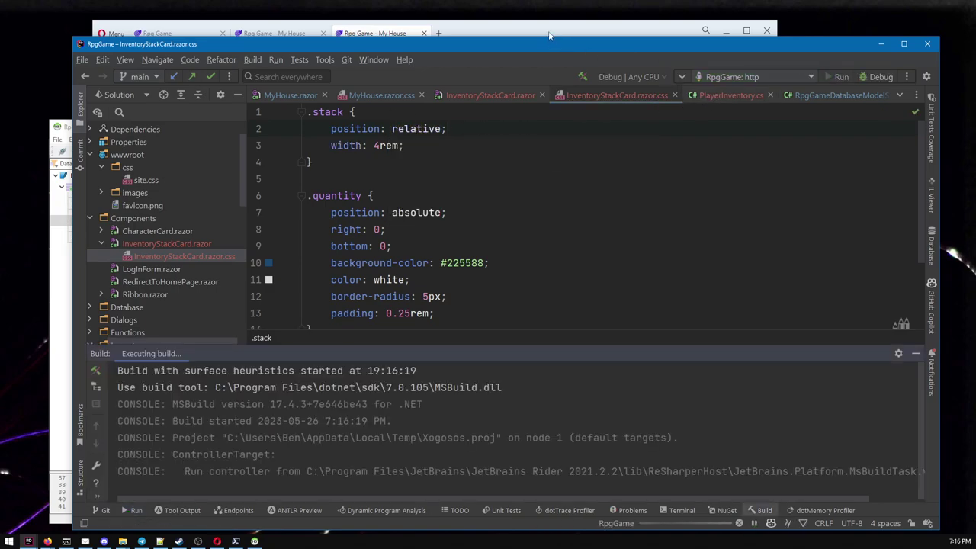
pyautogui.click(549, 35)
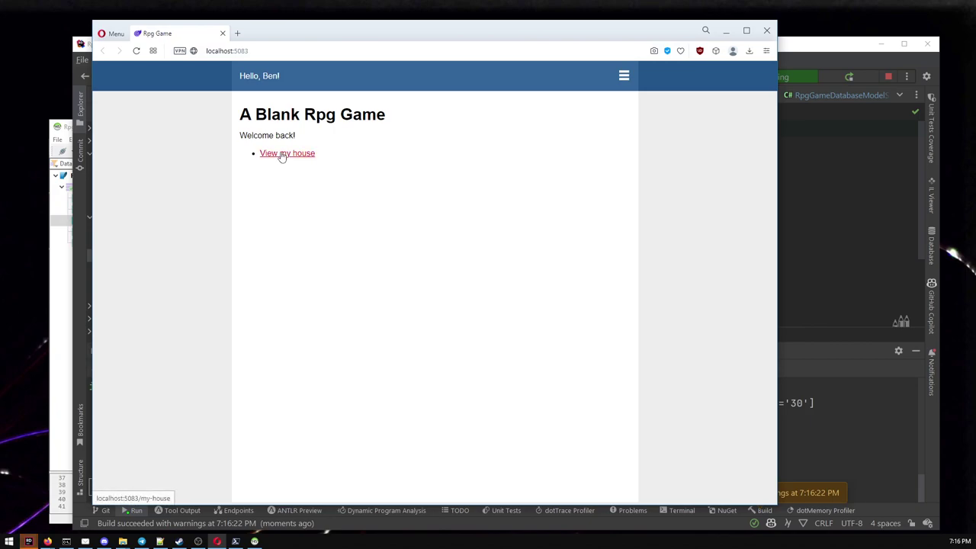
pyautogui.click(282, 156)
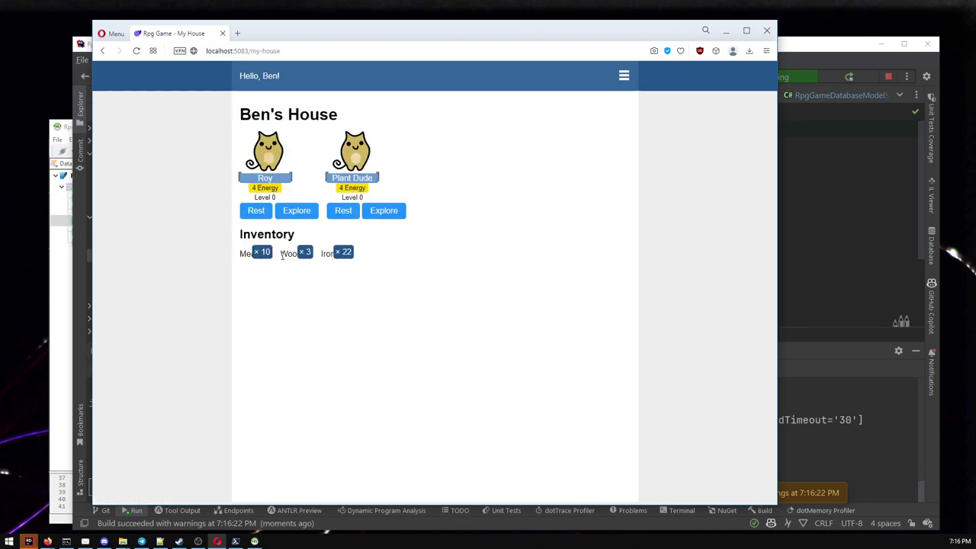
pyautogui.moveTo(283, 255); pyautogui.dragTo(345, 260)
pyautogui.click(284, 252)
pyautogui.click(343, 242)
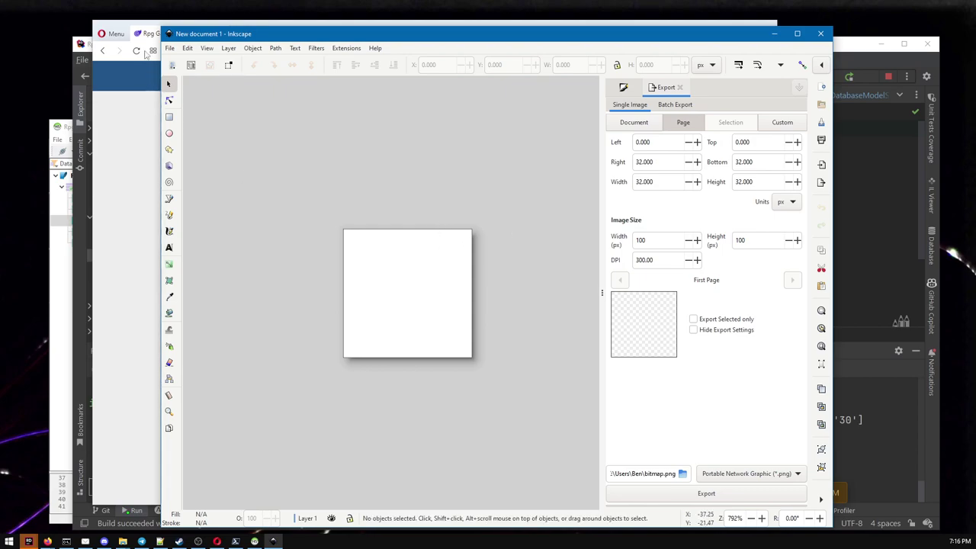
# In Inkscape, open the document properties and set the page height to 48 px.
pyautogui.click(169, 49)
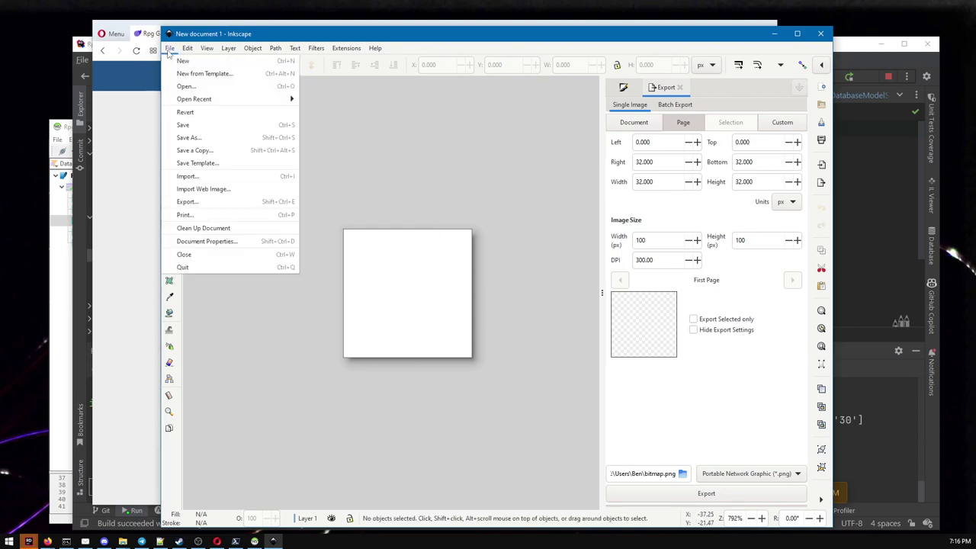
pyautogui.click(275, 242)
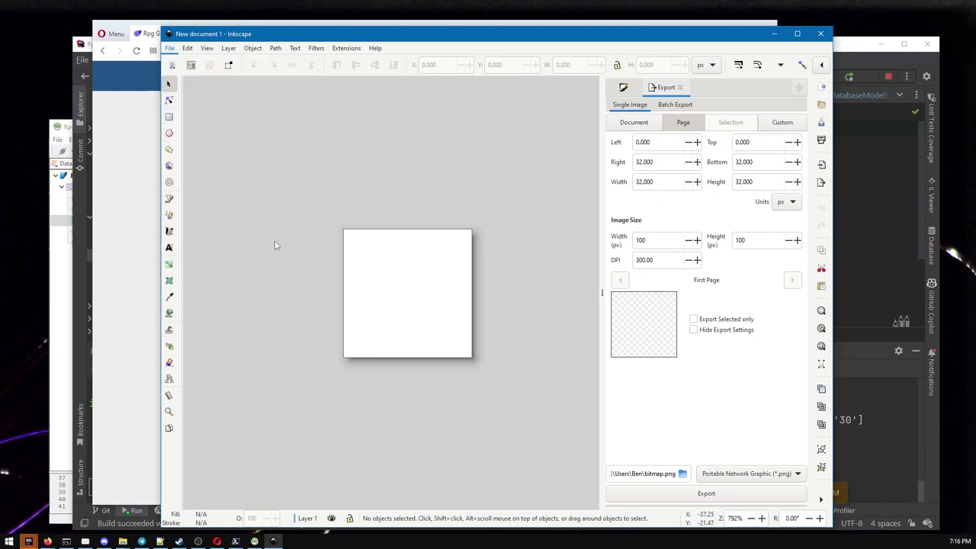
pyautogui.moveTo(491, 170); pyautogui.dragTo(466, 129)
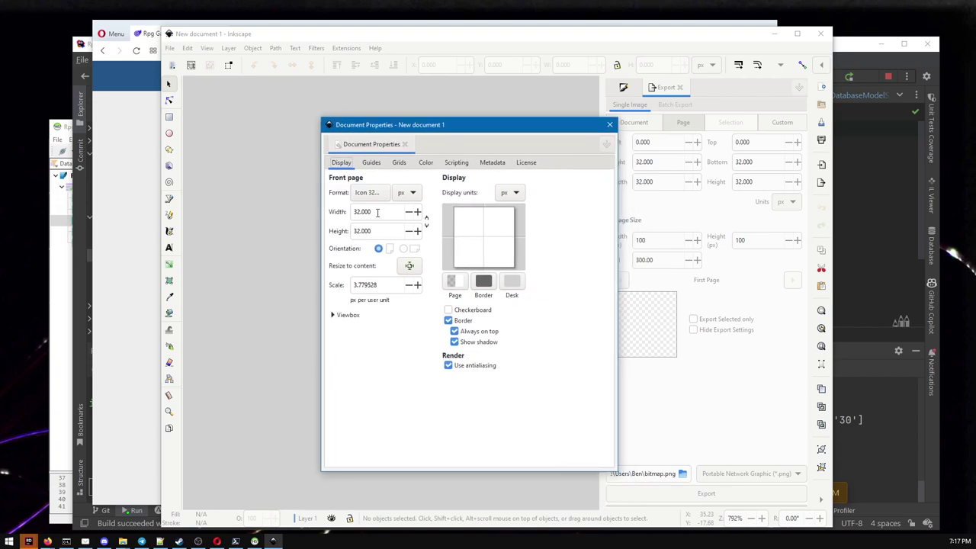
pyautogui.click(377, 213)
pyautogui.click(355, 233)
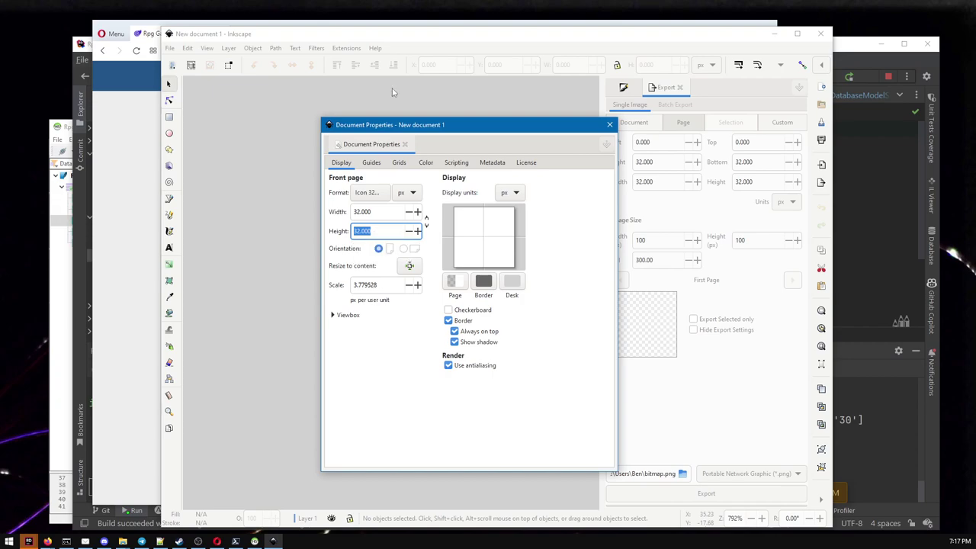
pyautogui.moveTo(526, 126); pyautogui.dragTo(198, 193)
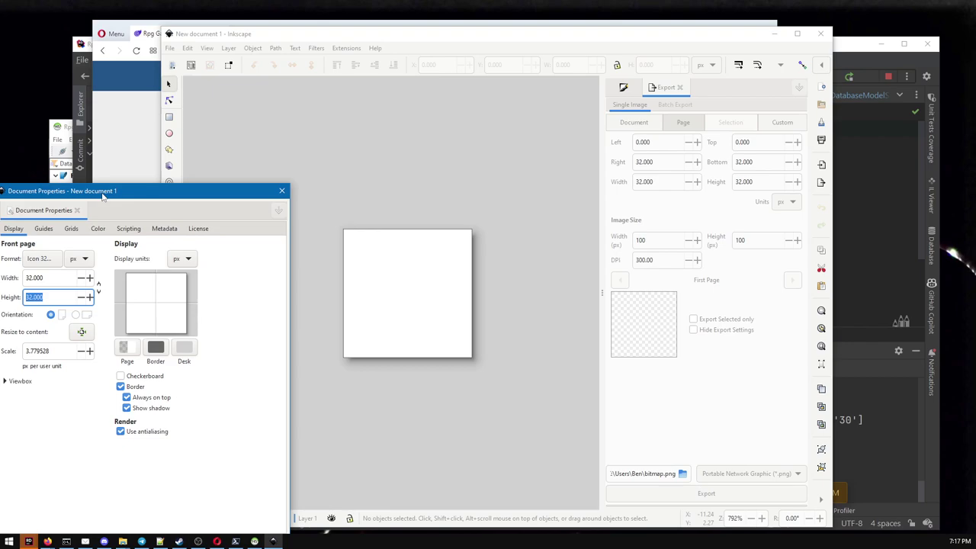
pyautogui.moveTo(103, 196); pyautogui.dragTo(611, 148)
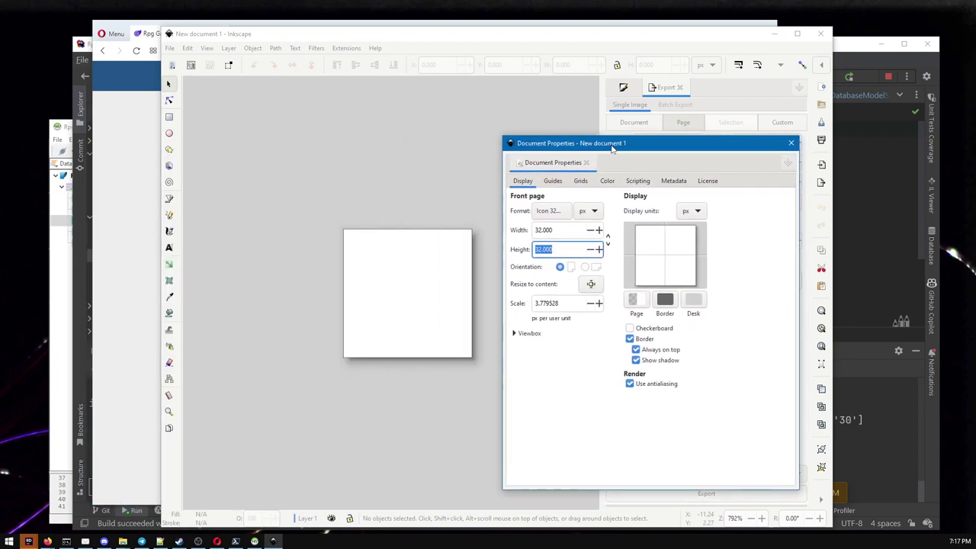
pyautogui.click(559, 230)
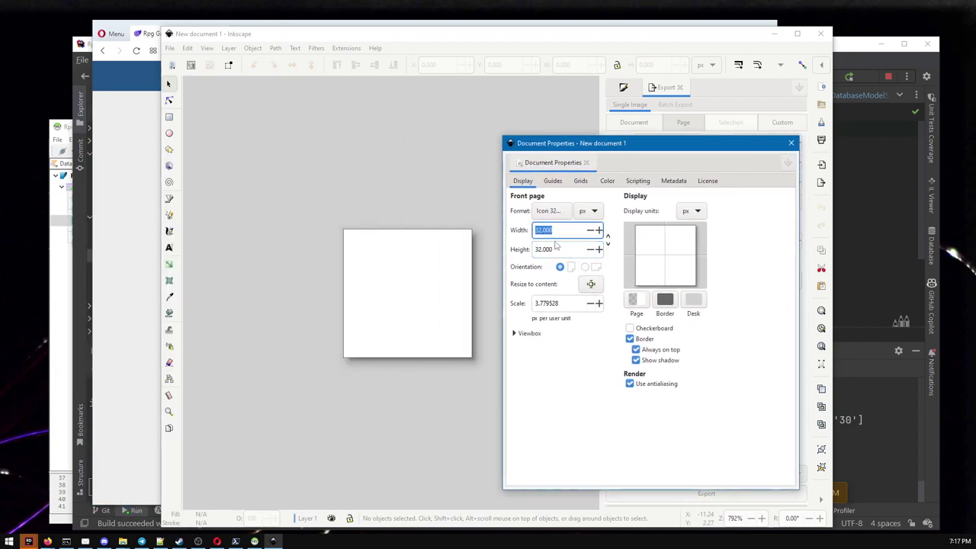
pyautogui.click(552, 249)
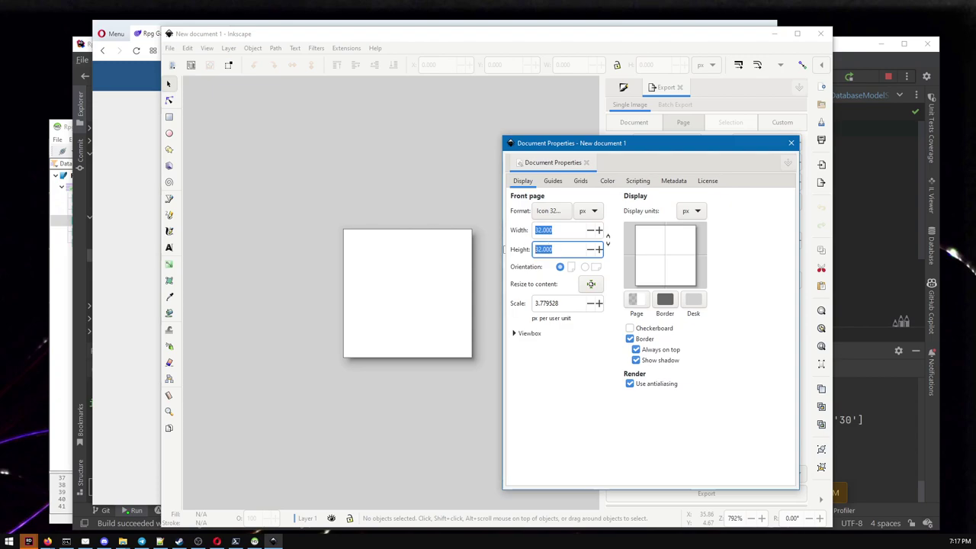
pyautogui.write('48')
pyautogui.press('Tab')
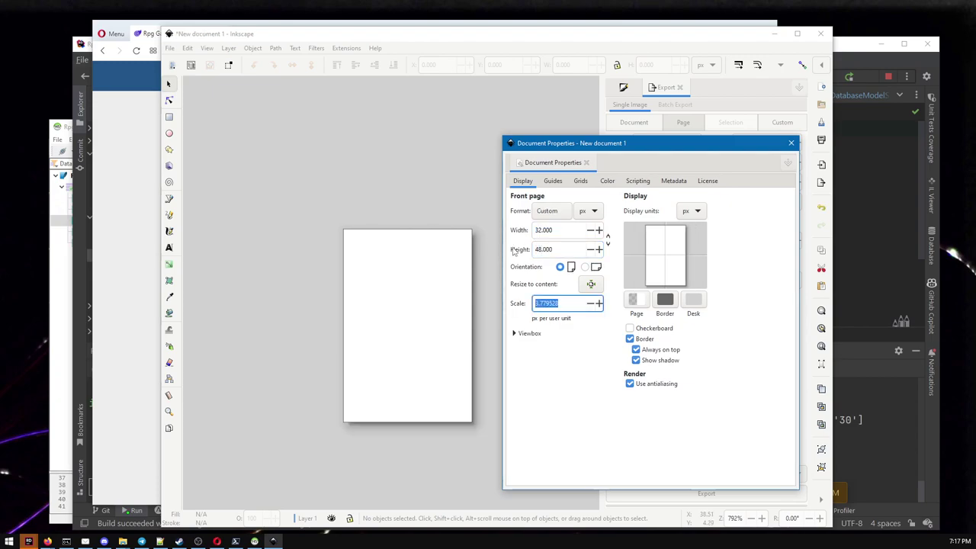
# Try a page height of 36 px, set it to 32 px instead and close the document properties.
pyautogui.click(560, 251)
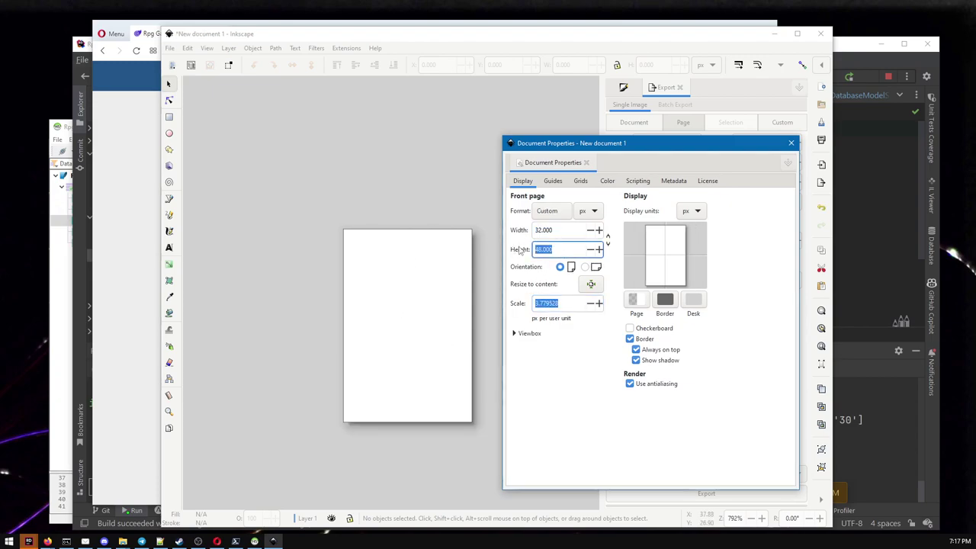
pyautogui.write('36')
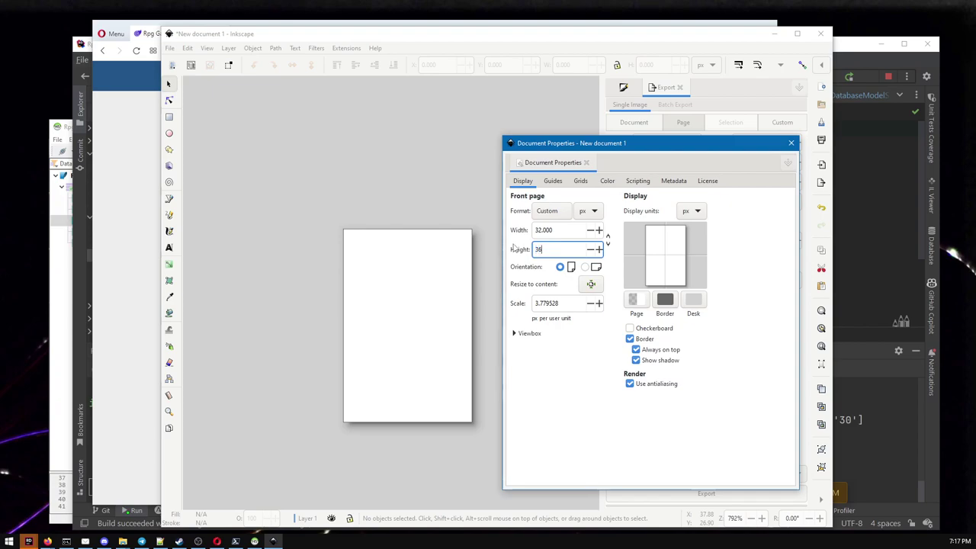
pyautogui.press('Return')
pyautogui.tripleClick(575, 253)
pyautogui.write('32')
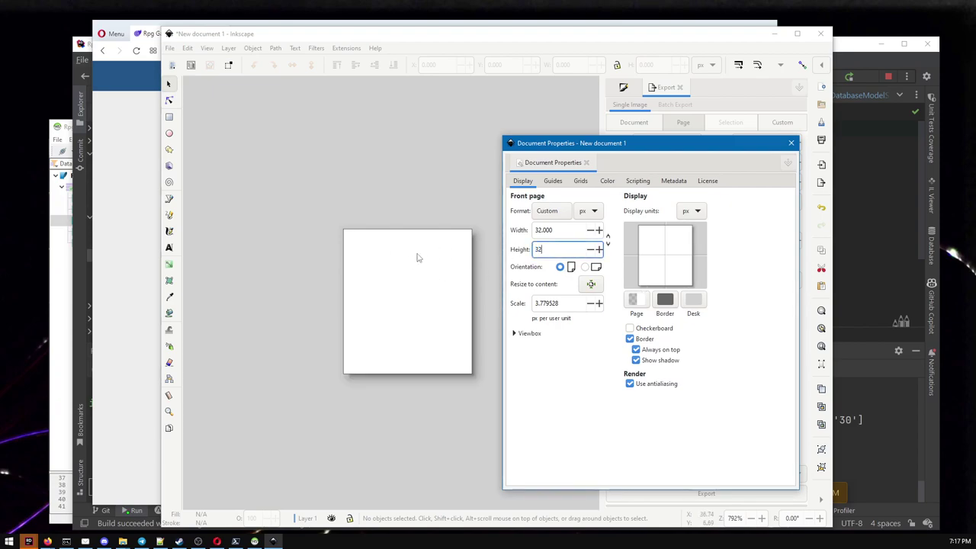
pyautogui.press('Return')
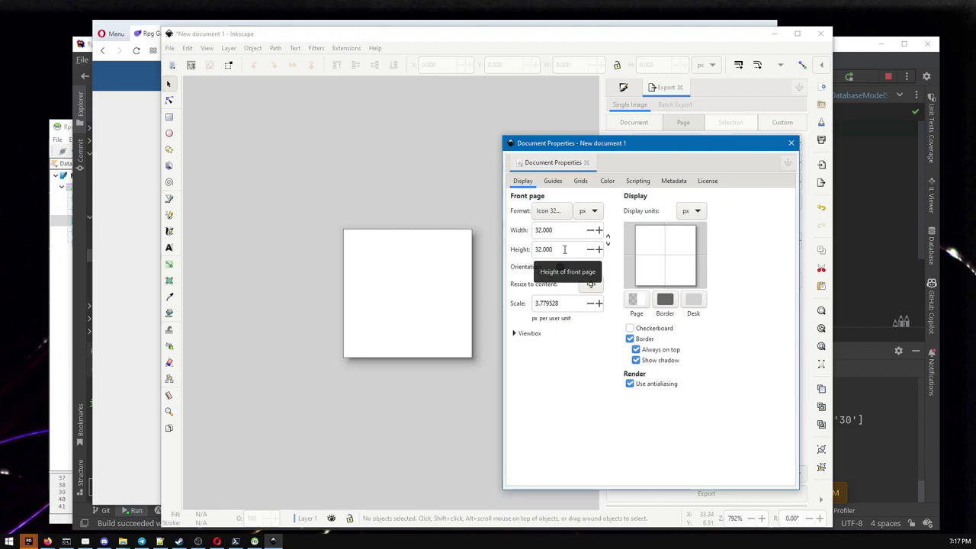
pyautogui.click(792, 143)
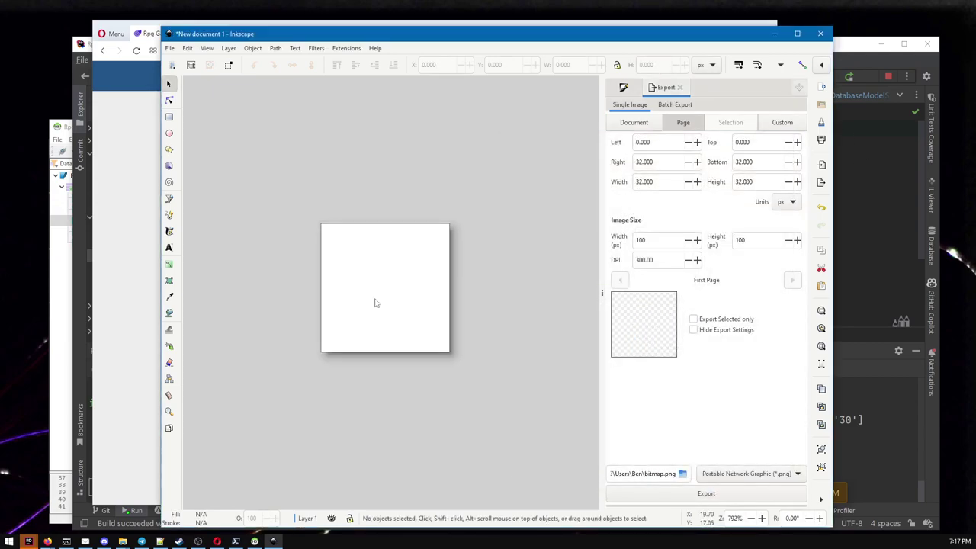
# Draw a closed bean-shaped outline near the middle of the page with the Pen tool.
pyautogui.keyDown('ctrl'); pyautogui.scroll(2, 362, 309); pyautogui.keyUp('ctrl')
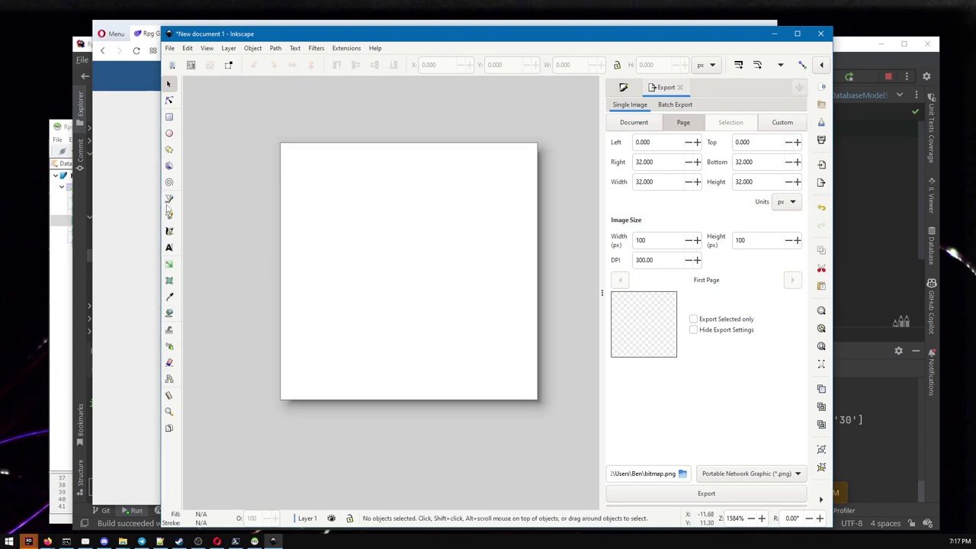
pyautogui.click(169, 199)
pyautogui.moveTo(352, 294); pyautogui.dragTo(346, 191)
pyautogui.moveTo(438, 294); pyautogui.dragTo(449, 347)
pyautogui.moveTo(389, 327); pyautogui.dragTo(342, 322)
pyautogui.click(352, 295)
pyautogui.press('n')
# Draw a second closed path about 24 px wide around the bean with the Pen tool, using six nodes with curved and straight segments.
pyautogui.click(169, 200)
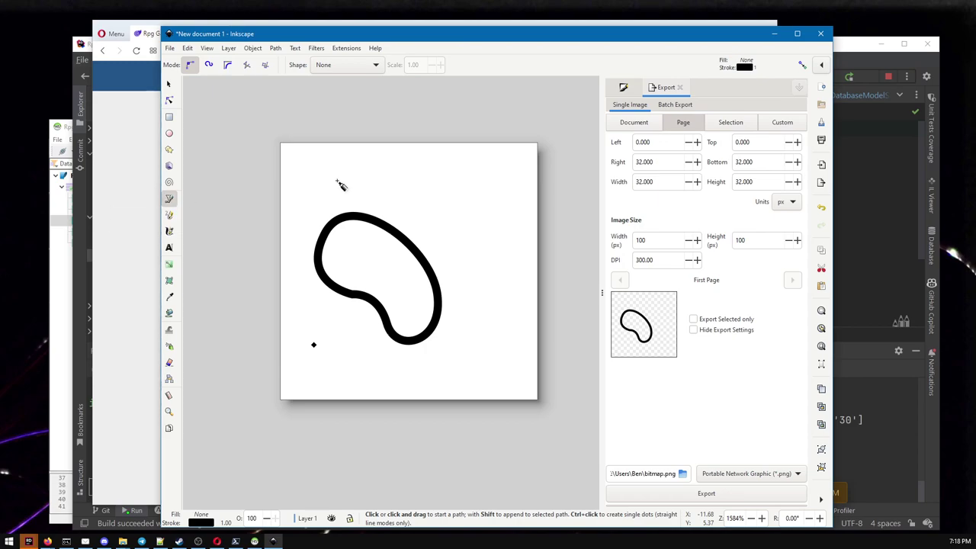
pyautogui.click(394, 187)
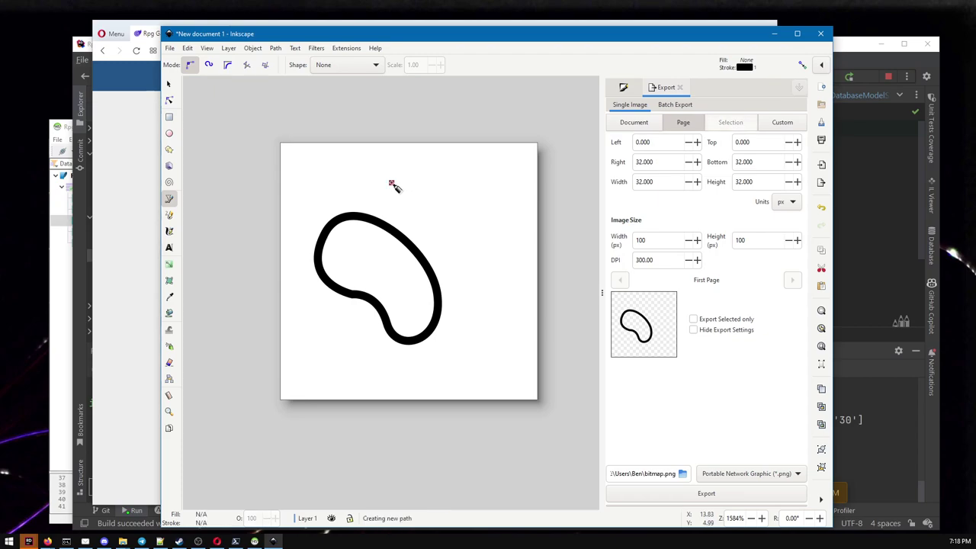
pyautogui.press('Escape')
pyautogui.moveTo(395, 179); pyautogui.dragTo(455, 174)
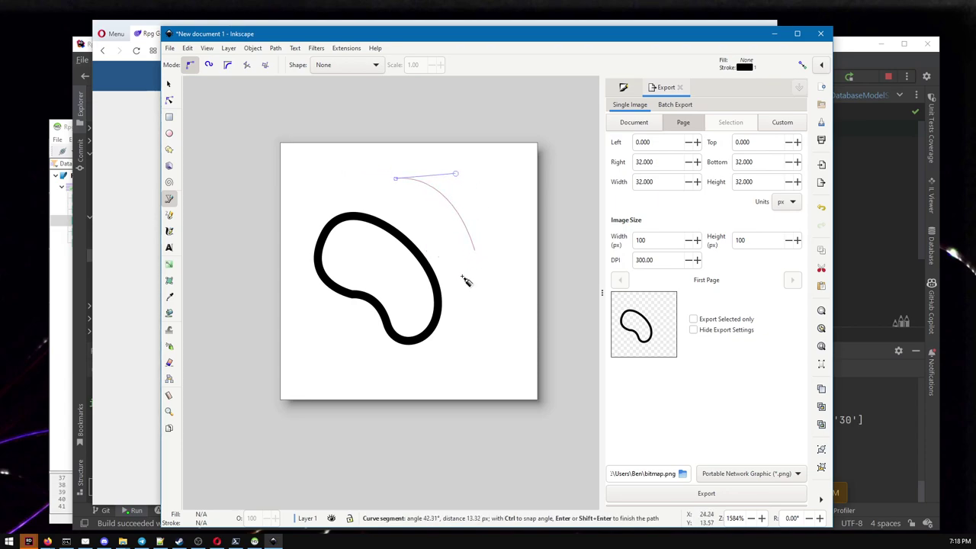
pyautogui.click(474, 250)
pyautogui.click(363, 301)
pyautogui.click(363, 214)
pyautogui.moveTo(456, 324); pyautogui.dragTo(379, 379)
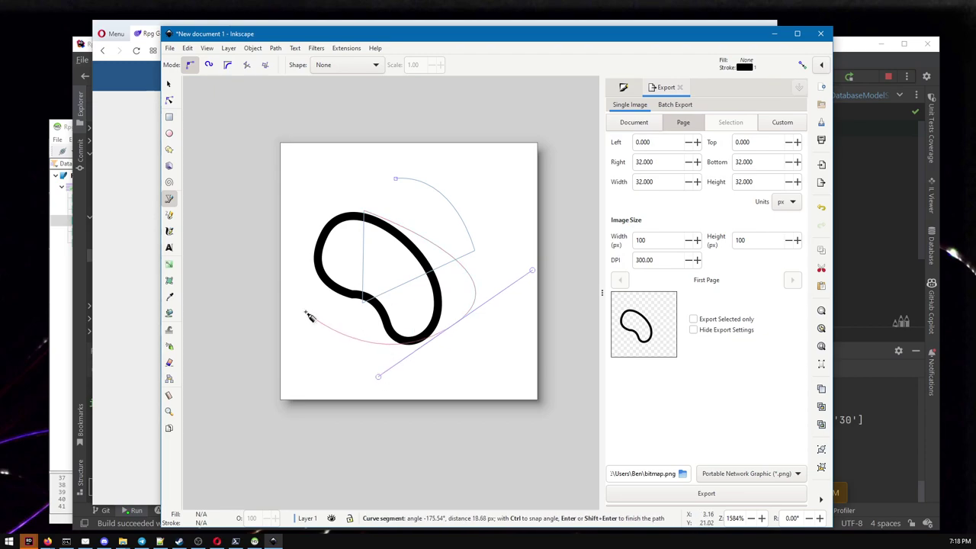
pyautogui.moveTo(290, 274); pyautogui.dragTo(302, 204)
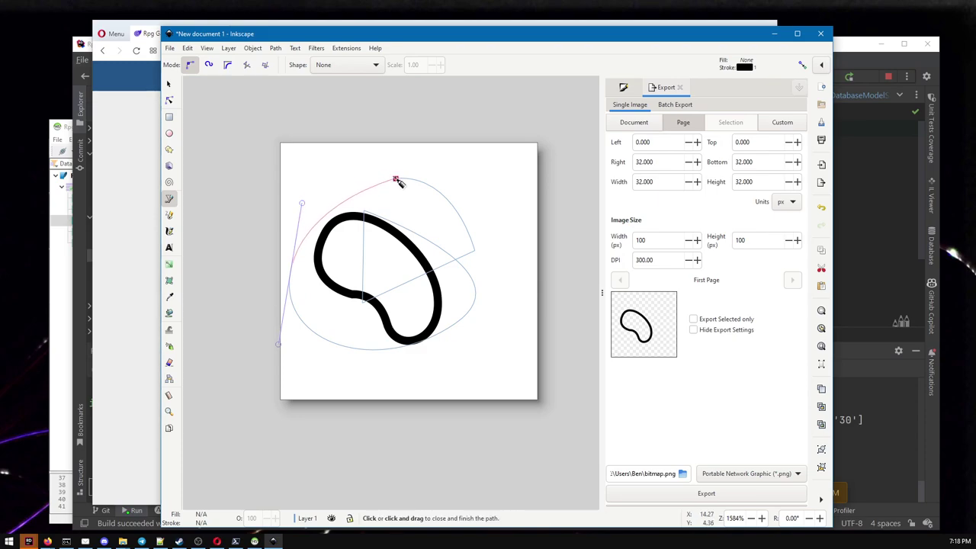
pyautogui.moveTo(395, 180); pyautogui.dragTo(454, 236)
# Make the outer path's top node symmetric and adjust its handle to flatten the curve.
pyautogui.click(170, 100)
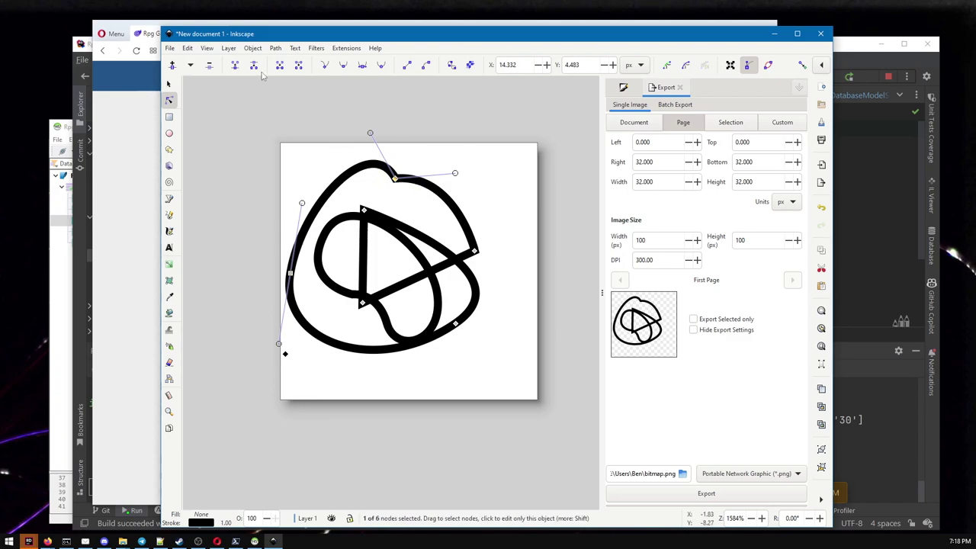
pyautogui.click(363, 65)
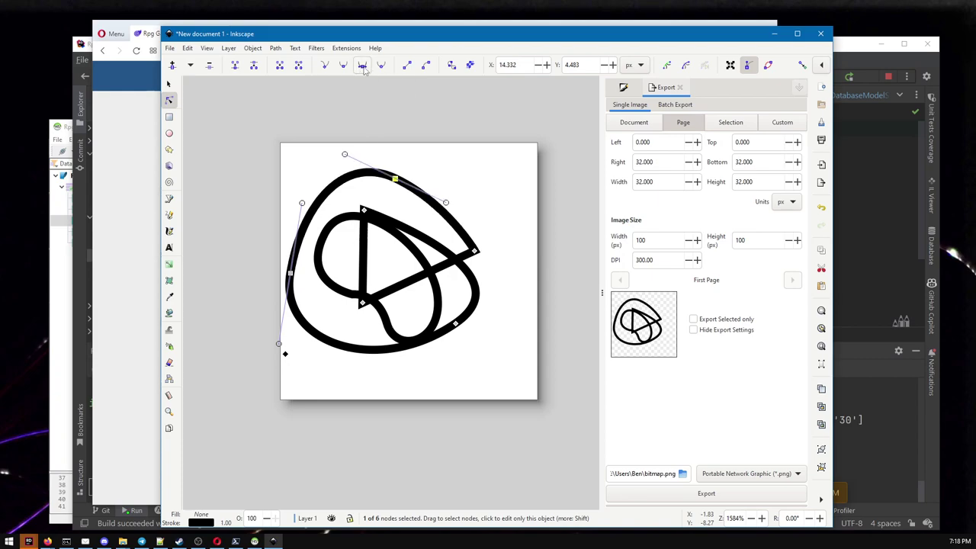
pyautogui.moveTo(449, 203)
pyautogui.mouseDown()
pyautogui.moveTo(444, 176)
pyautogui.moveTo(450, 190)
pyautogui.mouseUp()
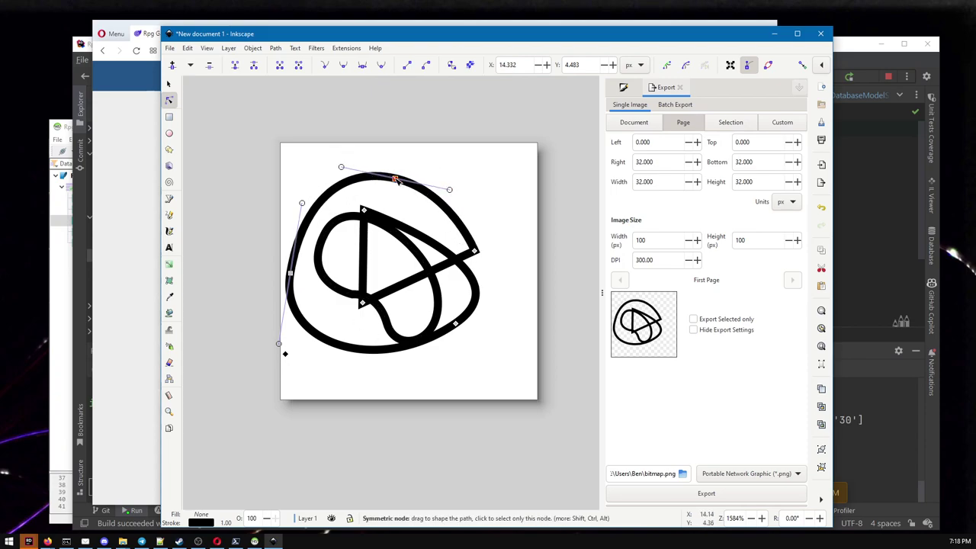
# Shift the outer path slightly right and down, and move its top node to about X 10.3, Y 1.5 px.
pyautogui.press('s')
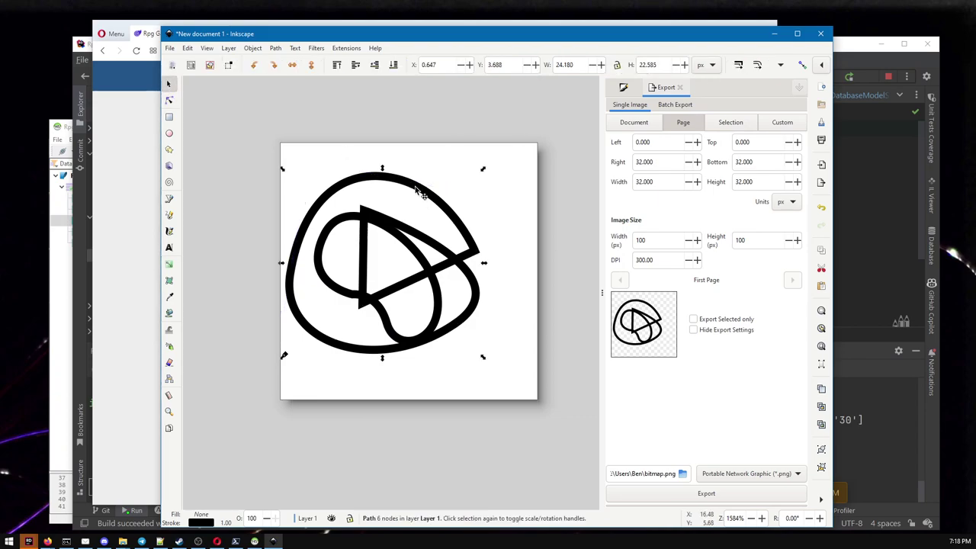
pyautogui.moveTo(420, 192); pyautogui.dragTo(362, 155)
pyautogui.press('n')
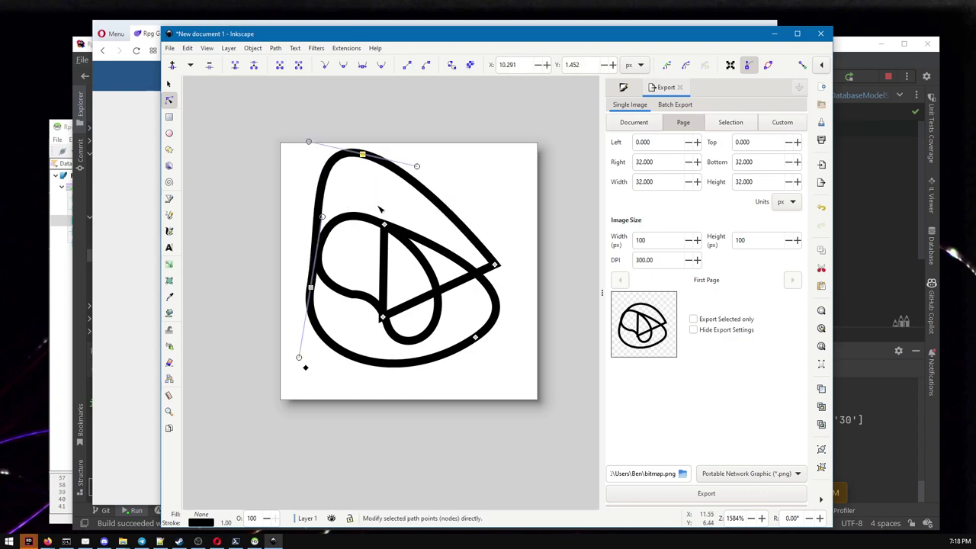
# Move the outer path's upper inner node to about X 27.7, Y 6.6 px, and pull the lower one towards the top edge and delete it.
pyautogui.moveTo(384, 225); pyautogui.dragTo(503, 196)
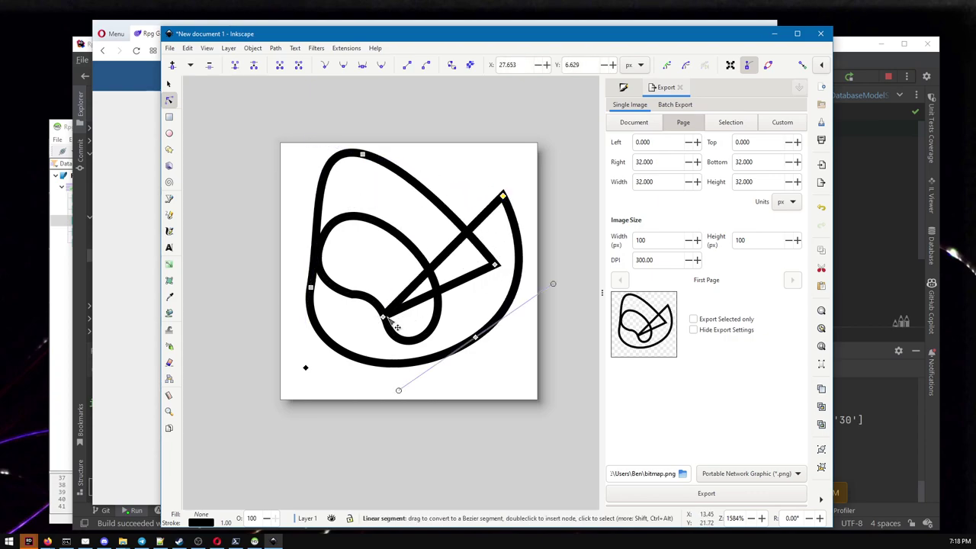
pyautogui.moveTo(384, 316); pyautogui.dragTo(520, 177)
pyautogui.press('Delete')
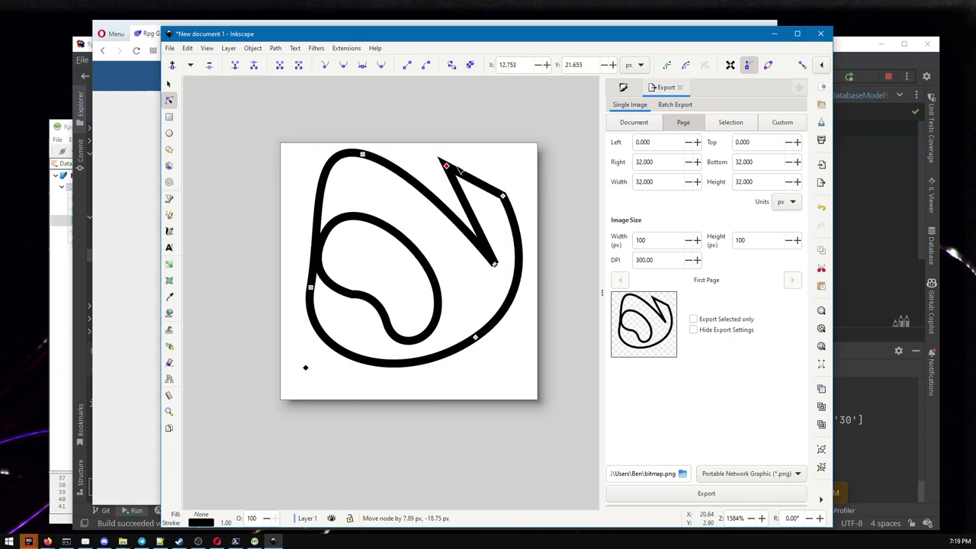
pyautogui.moveTo(460, 160); pyautogui.dragTo(462, 153)
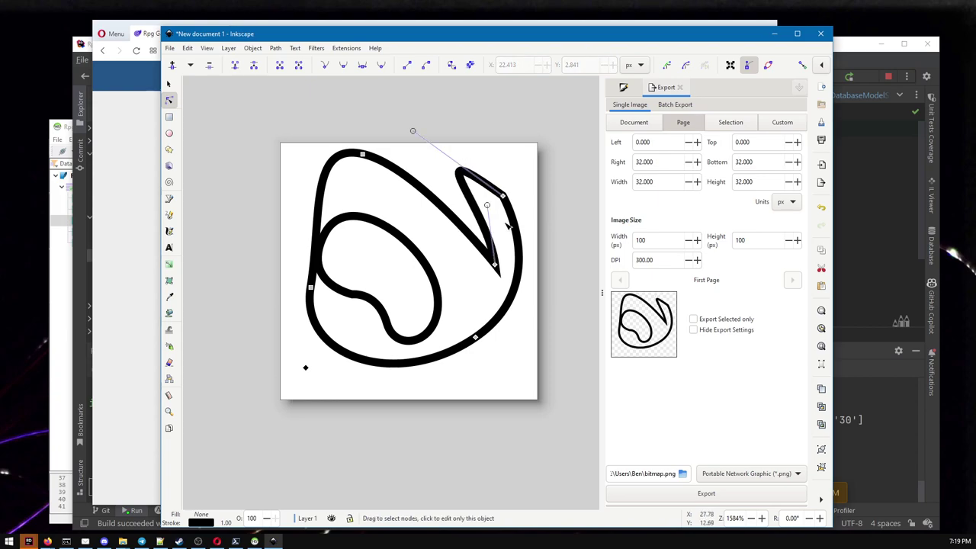
# Turn the outer path's two upper-right nodes into corners and move the inner one to about X 20.5, Y 1.4 px.
pyautogui.moveTo(413, 131); pyautogui.dragTo(460, 133)
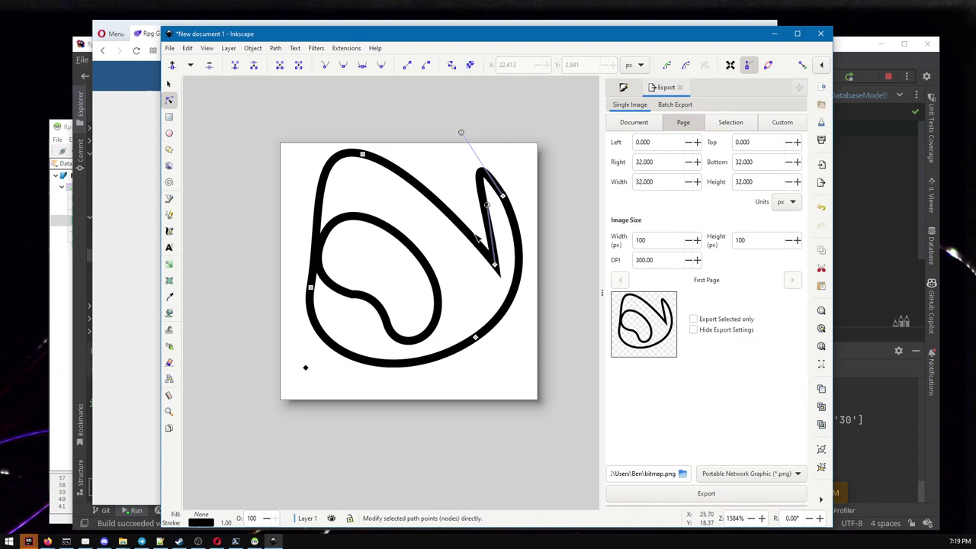
pyautogui.moveTo(538, 168); pyautogui.dragTo(492, 293)
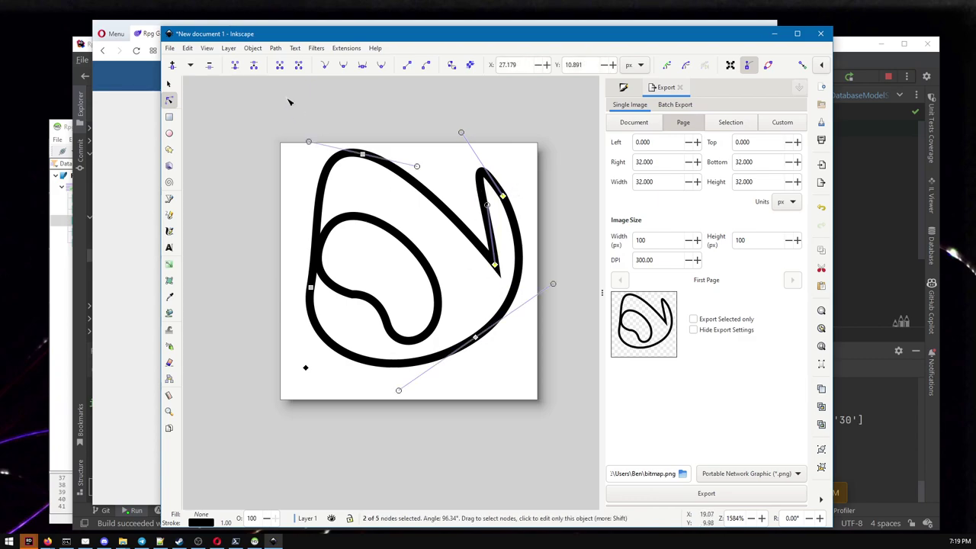
pyautogui.click(326, 69)
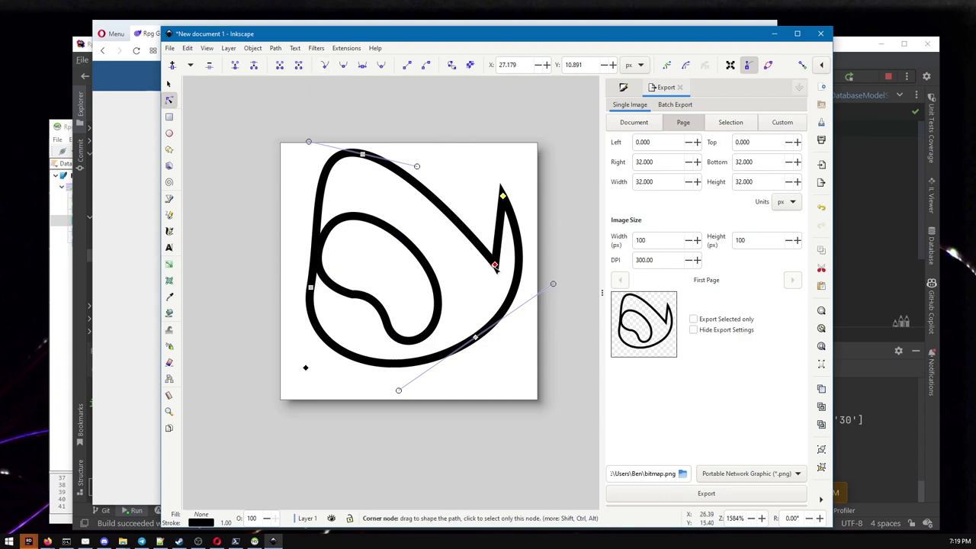
pyautogui.moveTo(495, 266); pyautogui.dragTo(461, 134)
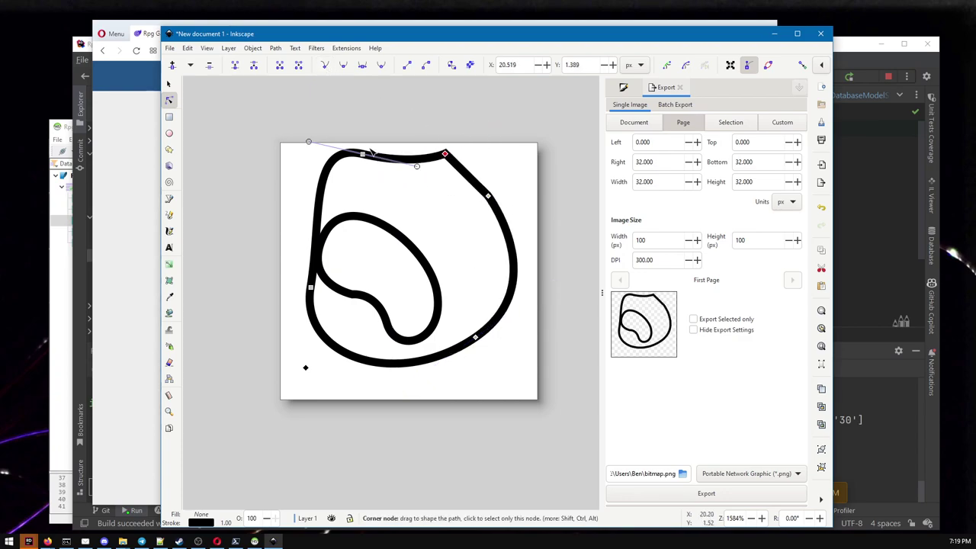
# Delete the outer path, keeping only the bean.
pyautogui.click(169, 84)
pyautogui.press('Delete')
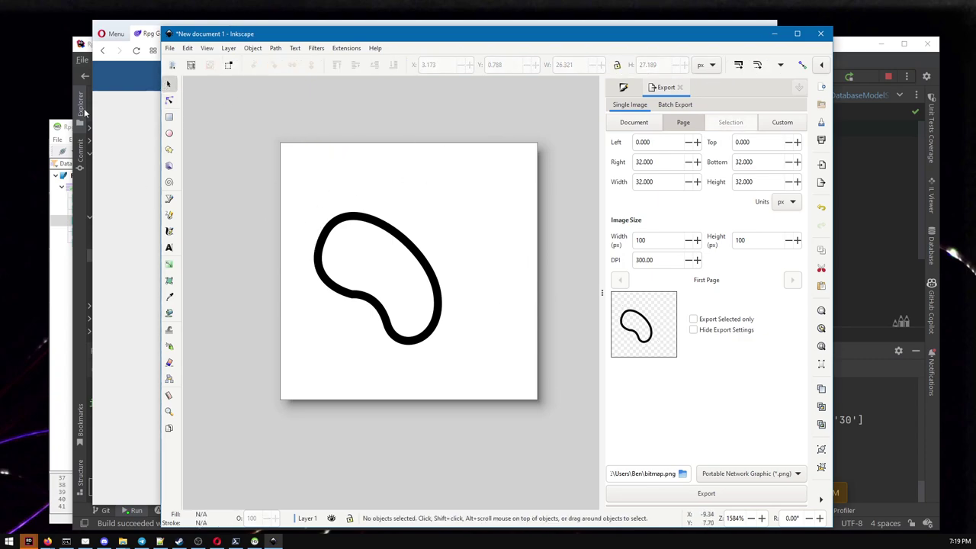
# Make the bean's inner-curve node symmetric and widen the lower end, moving the rightmost node to about X 22.4, Y 18.2 px.
pyautogui.click(169, 100)
pyautogui.hotkey('ctrl', 'a')
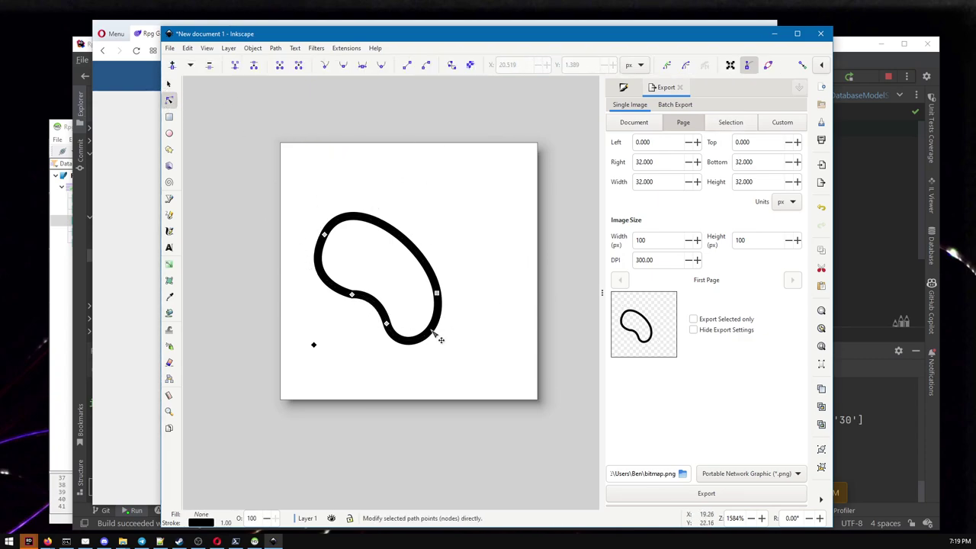
pyautogui.moveTo(377, 274); pyautogui.dragTo(337, 313)
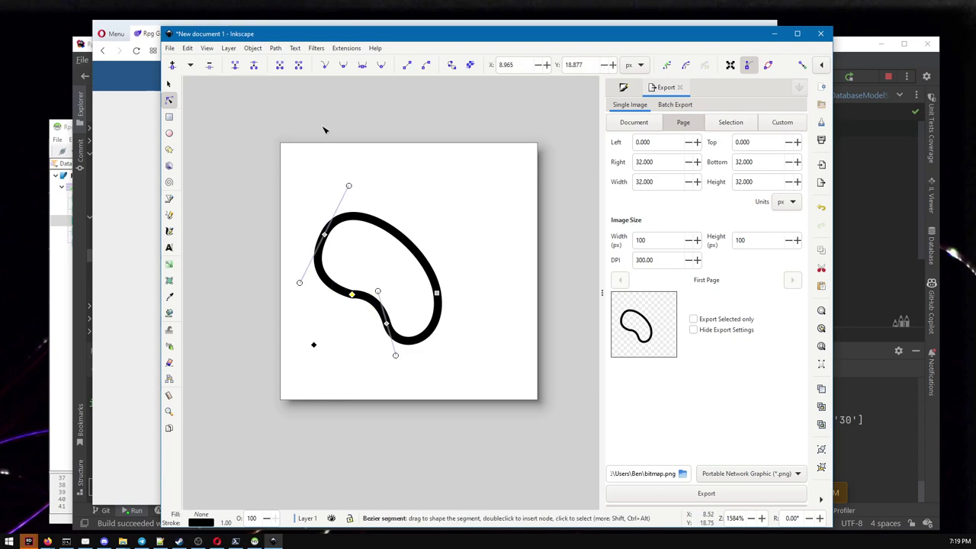
pyautogui.click(362, 66)
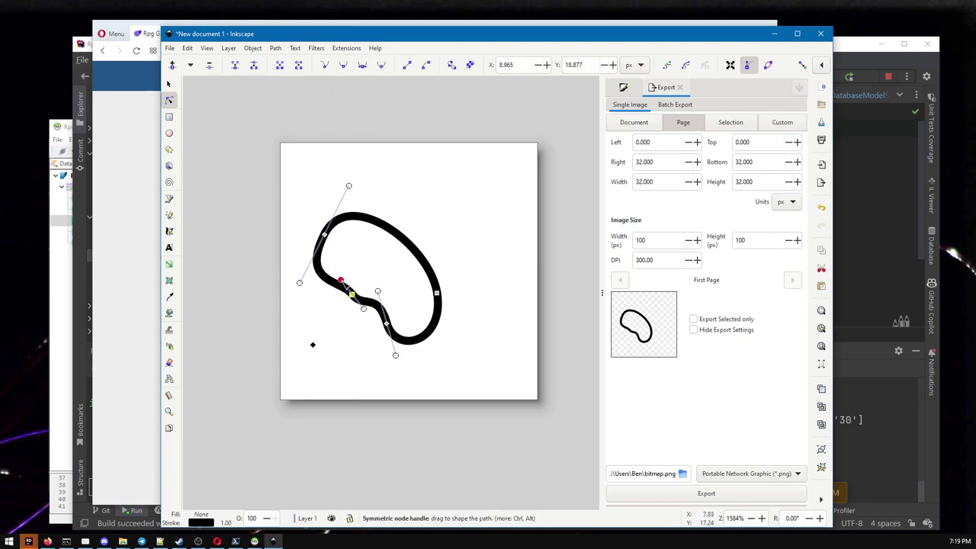
pyautogui.moveTo(349, 282); pyautogui.dragTo(343, 292)
pyautogui.moveTo(386, 327); pyautogui.dragTo(424, 353)
pyautogui.moveTo(441, 299); pyautogui.dragTo(461, 290)
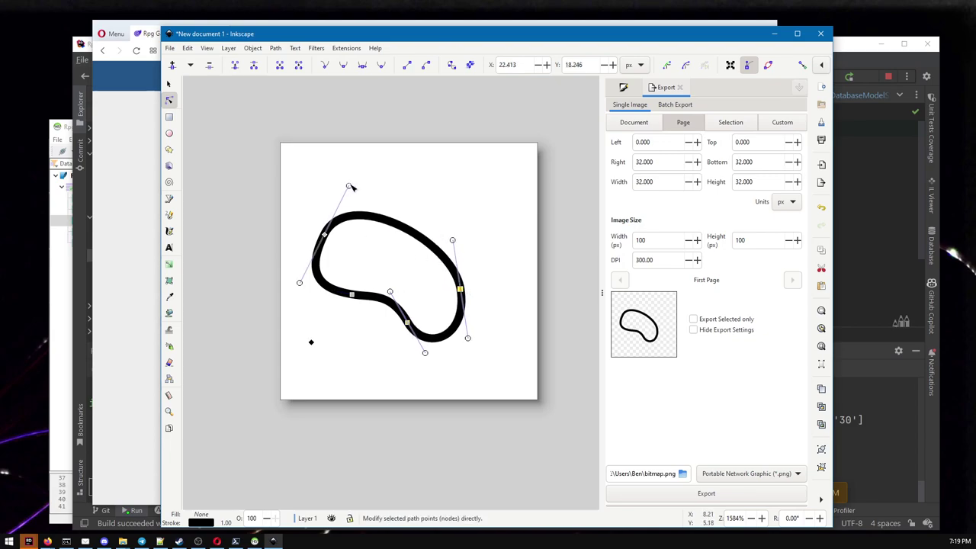
# Make the bean's upper-left node symmetric, adjust its handle and move the node to about X 6.7, Y 9.2 px.
pyautogui.moveTo(349, 186); pyautogui.dragTo(371, 170)
pyautogui.moveTo(343, 262); pyautogui.dragTo(343, 262)
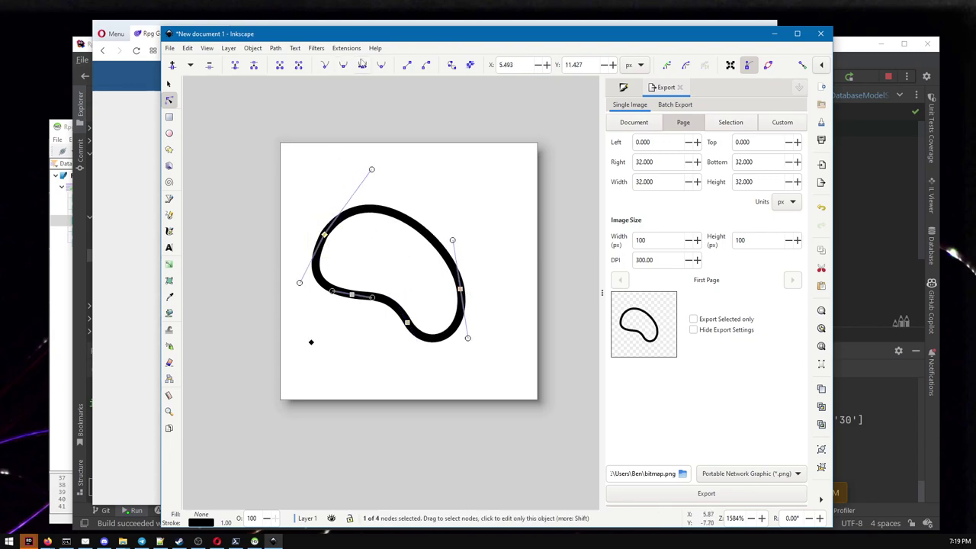
pyautogui.click(362, 64)
pyautogui.moveTo(358, 175); pyautogui.dragTo(365, 185)
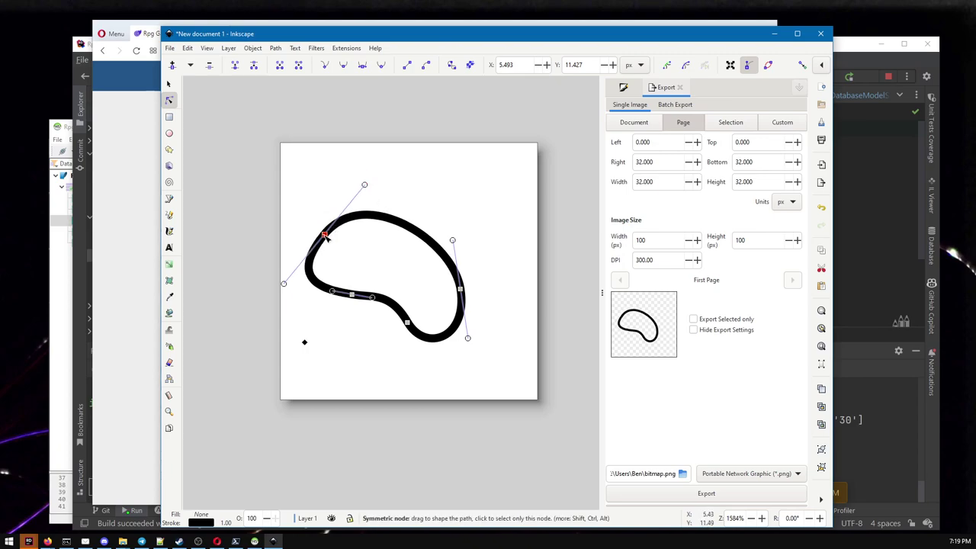
pyautogui.moveTo(325, 237); pyautogui.dragTo(334, 218)
pyautogui.click(416, 182)
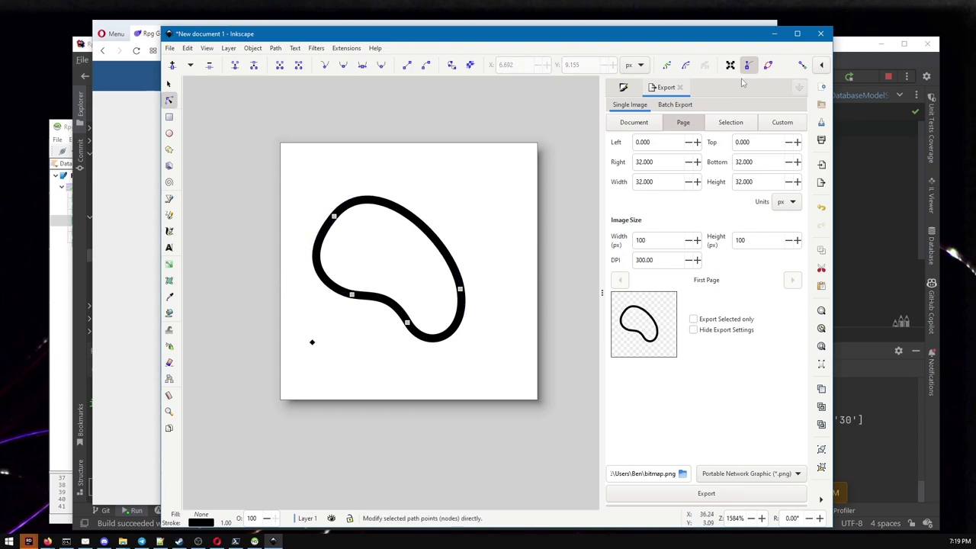
# Give the bean a flat red fill, c44444ff.
pyautogui.click(623, 87)
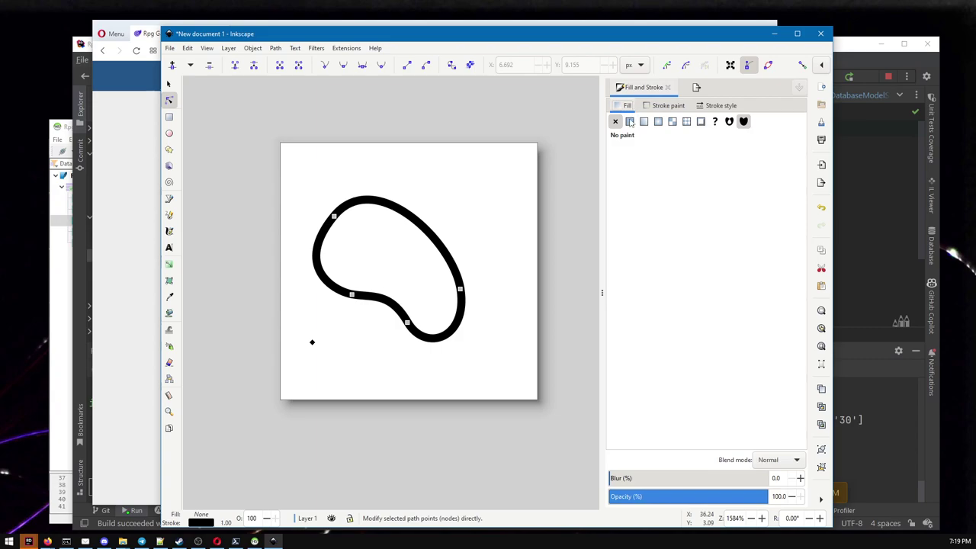
pyautogui.click(629, 121)
pyautogui.moveTo(653, 194); pyautogui.dragTo(735, 214)
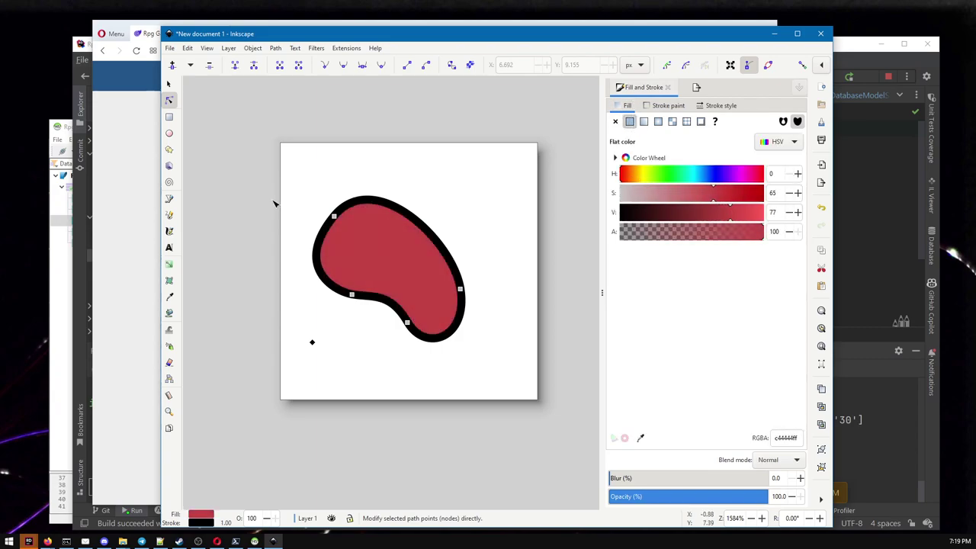
# Draw a circle about 5.7 px wide inside the bean and move it to about X 10, Y 11.4 px.
pyautogui.click(169, 133)
pyautogui.moveTo(379, 255); pyautogui.dragTo(402, 279)
pyautogui.click(169, 84)
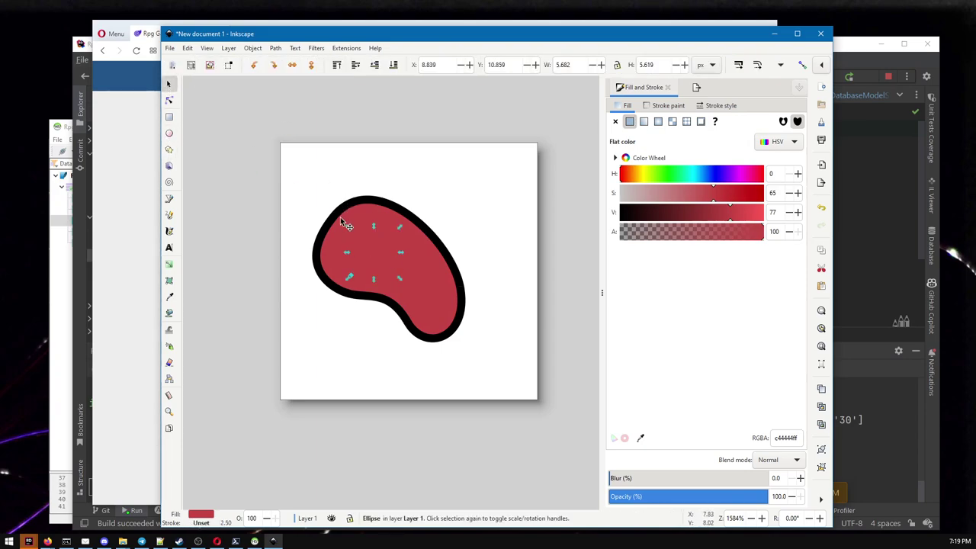
pyautogui.moveTo(340, 217); pyautogui.dragTo(381, 250)
# Fill the circle with beige dcd0aeff and shift it to about X 8.2, Y 10.1 px.
pyautogui.click(637, 176)
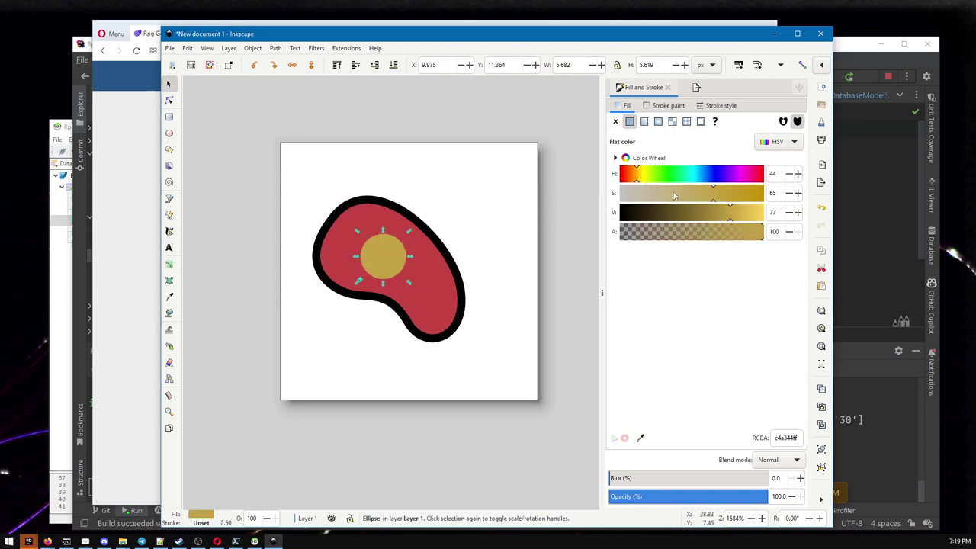
pyautogui.moveTo(674, 196); pyautogui.dragTo(649, 195)
pyautogui.click(745, 213)
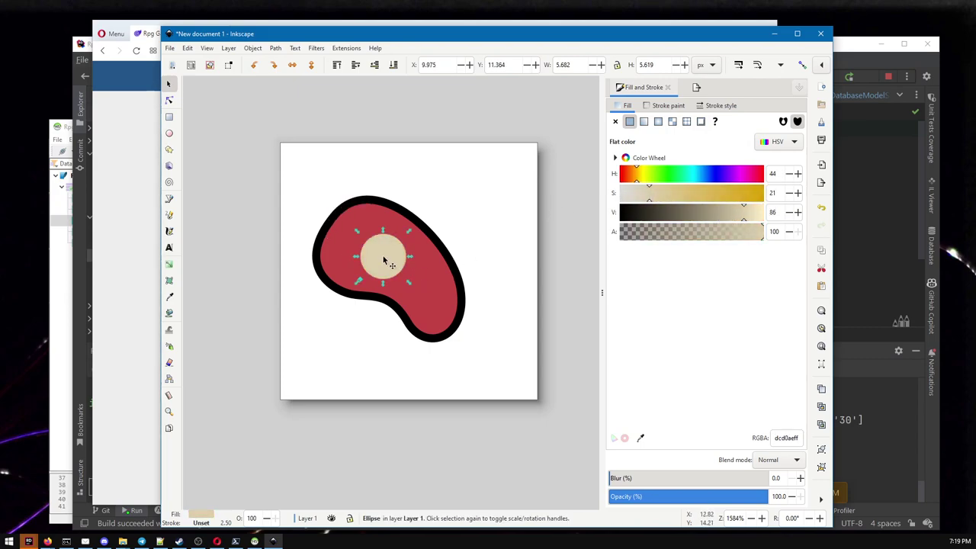
pyautogui.moveTo(385, 261); pyautogui.dragTo(371, 246)
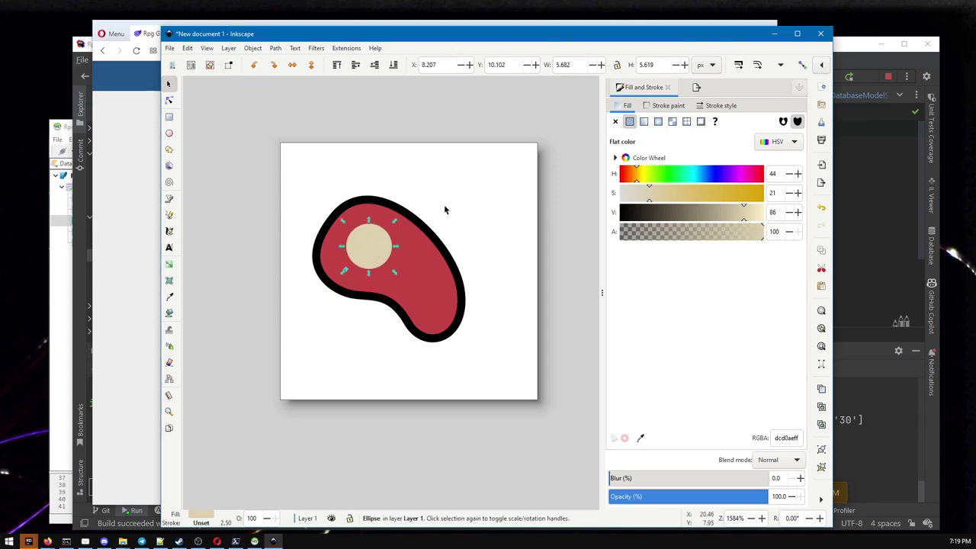
# Duplicate the bean and move the copy down to about X 4.2, Y 8.6 px.
pyautogui.click(446, 209)
pyautogui.click(430, 231)
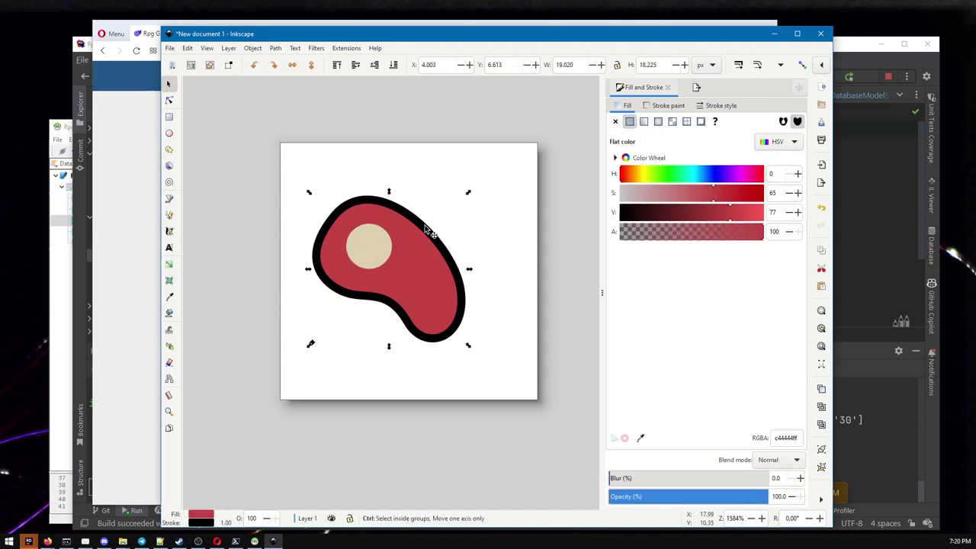
pyautogui.hotkey('ctrl', 'd')
pyautogui.moveTo(429, 231); pyautogui.dragTo(404, 275)
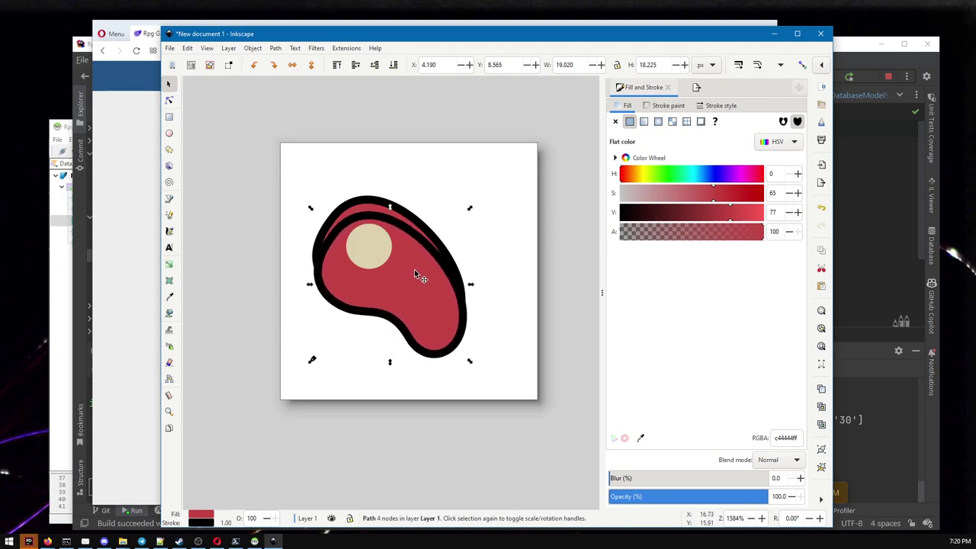
# Change the bean copy's stacking order so it sits behind the original bean.
pyautogui.press('pagedown')
pyautogui.press('pageup')
pyautogui.press('pageup')
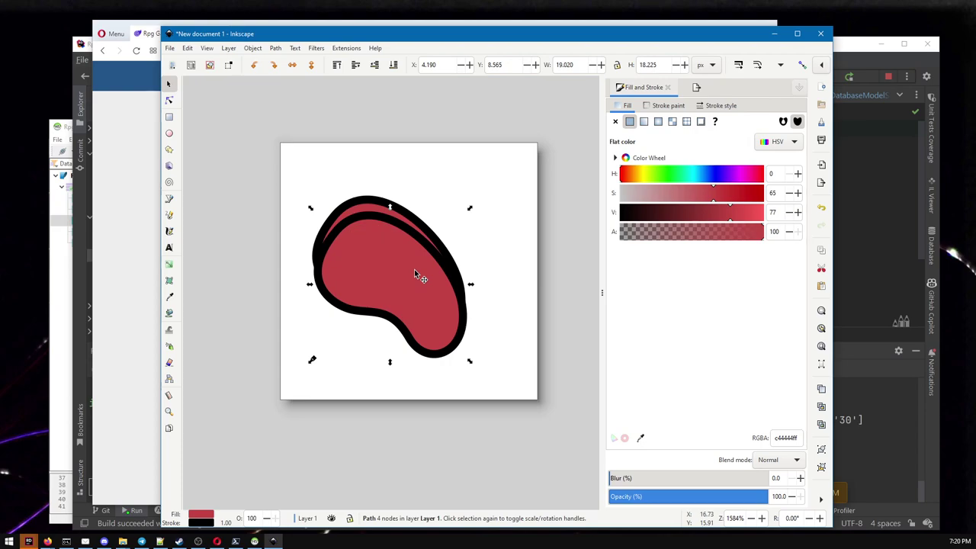
pyautogui.press('pagedown')
pyautogui.press('pagedown')
pyautogui.press('pageup')
pyautogui.press('pageup')
pyautogui.press('pagedown')
pyautogui.press('pagedown')
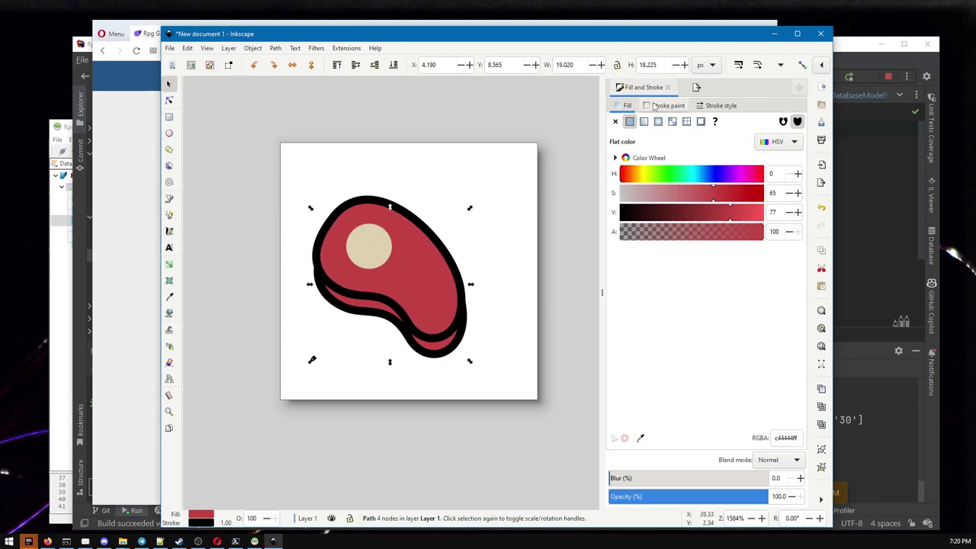
# Darken the rear bean's fill to 6c2525ff and check the icon at a small size.
pyautogui.moveTo(716, 219); pyautogui.dragTo(682, 218)
pyautogui.click(526, 315)
pyautogui.scroll(-5, 486, 342)
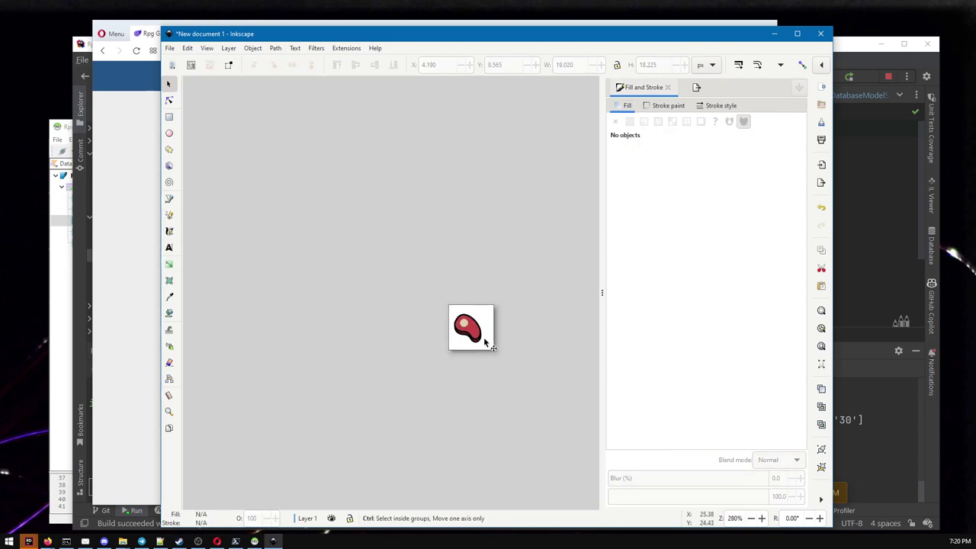
pyautogui.scroll(5, 484, 341)
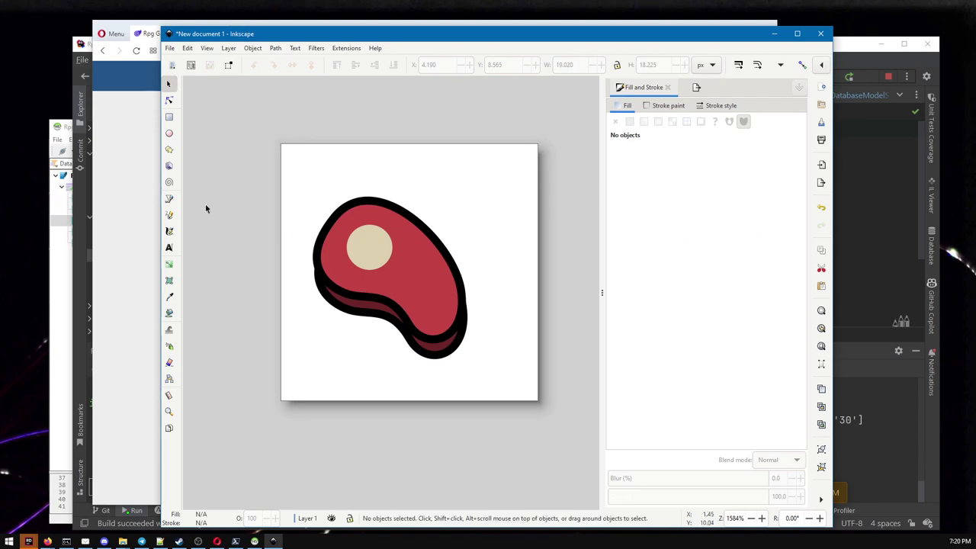
# Draw a square about 1.3 px wide in the bean's lower part and fill it with the circle's beige, dcd0aeff.
pyautogui.click(169, 199)
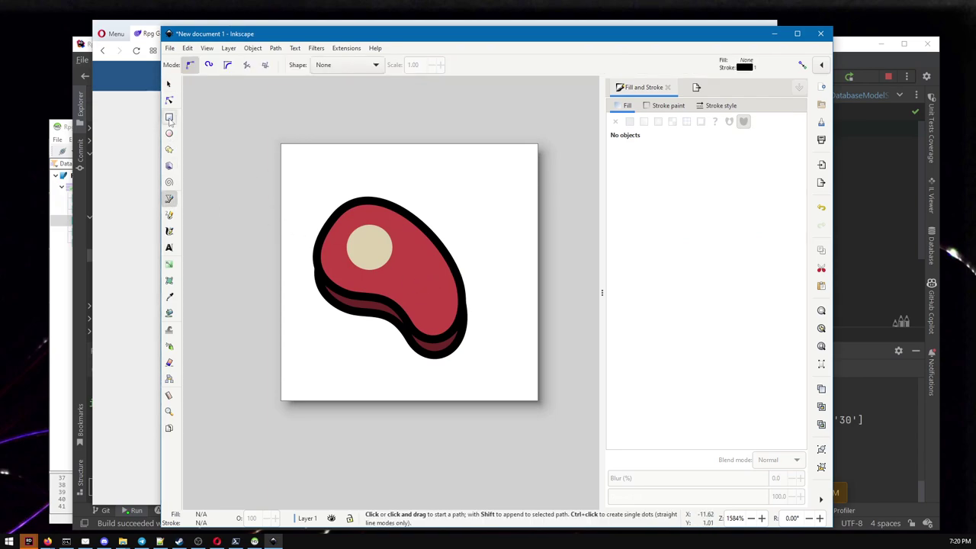
pyautogui.click(169, 117)
pyautogui.moveTo(414, 272); pyautogui.dragTo(423, 281)
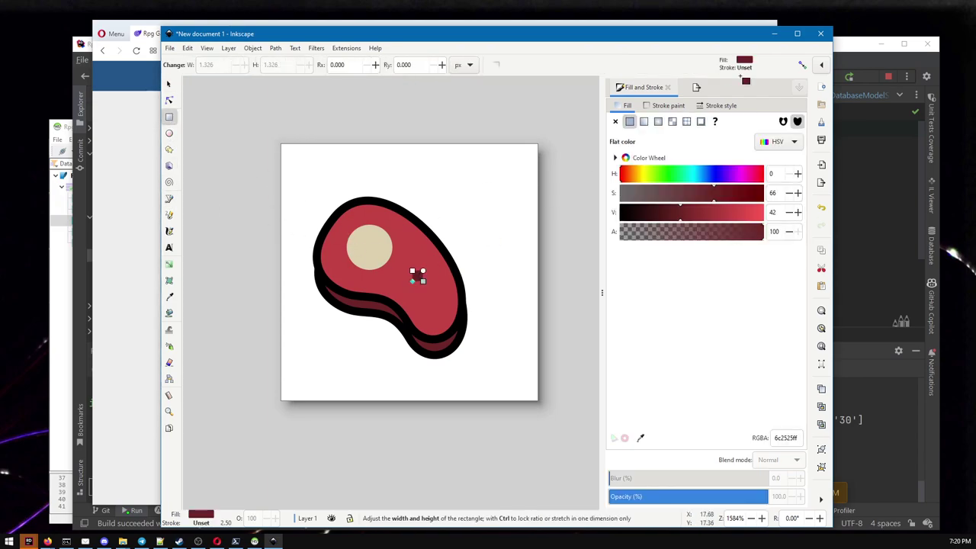
pyautogui.click(640, 438)
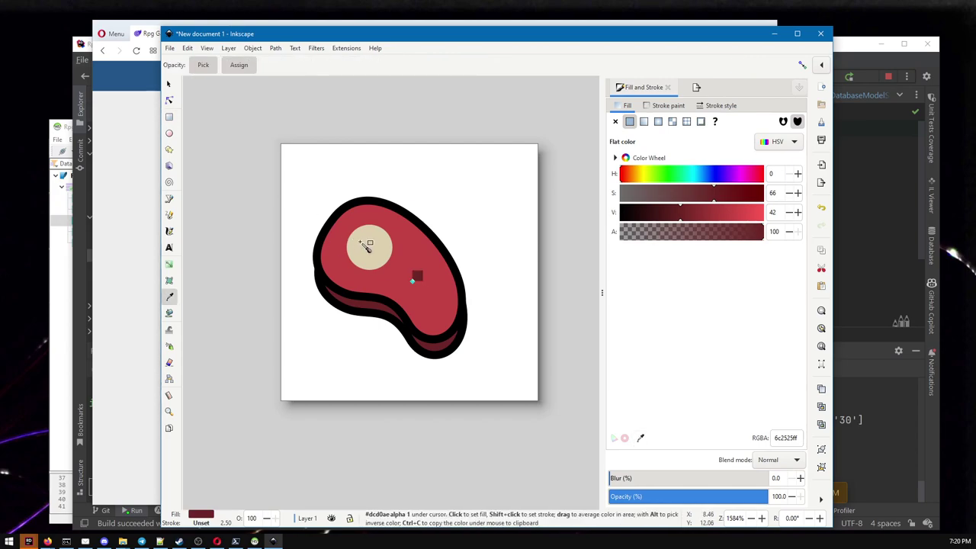
pyautogui.click(368, 245)
pyautogui.press('s')
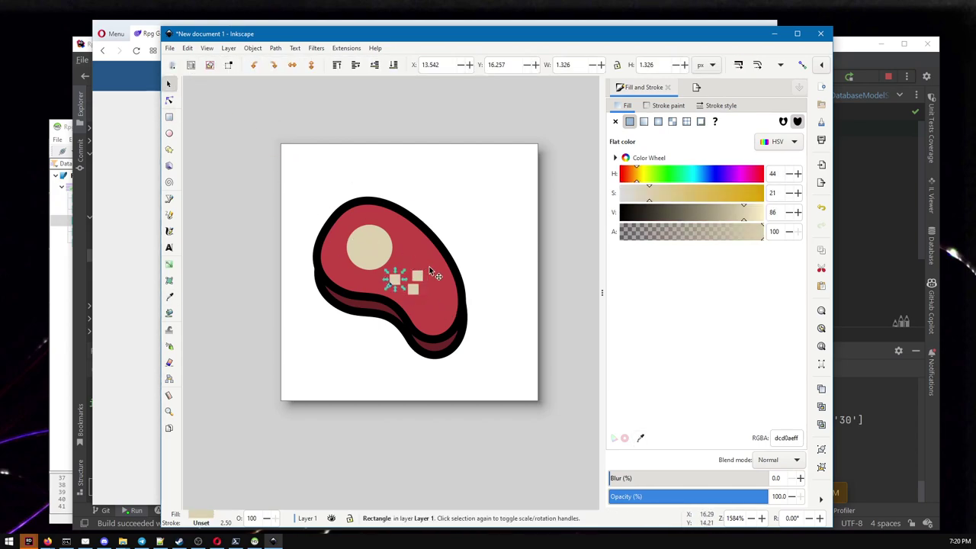
# Scatter several copies of the small beige square across the bean's lower part and check them at a small size.
pyautogui.press('space')
pyautogui.press('space')
pyautogui.press('space')
pyautogui.moveTo(430, 271)
pyautogui.mouseDown()
pyautogui.moveTo(434, 322)
pyautogui.moveTo(443, 257)
pyautogui.mouseUp()
pyautogui.press('space')
pyautogui.press('space')
pyautogui.press('space')
pyautogui.click(495, 299)
pyautogui.scroll(-4, 495, 299)
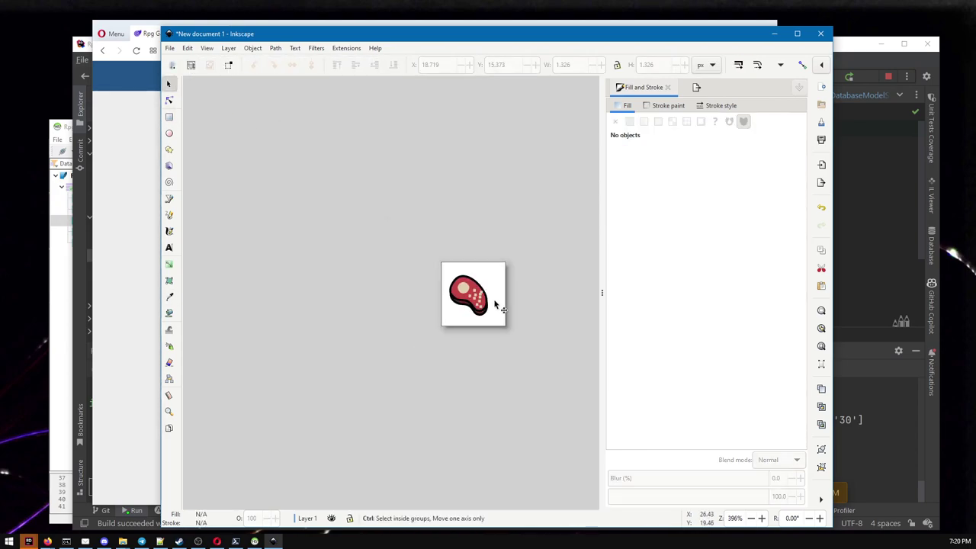
# Delete all the small beige squares from the bean.
pyautogui.scroll(5, 494, 303)
pyautogui.moveTo(494, 226); pyautogui.dragTo(349, 364)
pyautogui.press('Delete')
# Draw two short curved strokes in the bean's lower part with the Pen tool.
pyautogui.press('b')
pyautogui.click(364, 268)
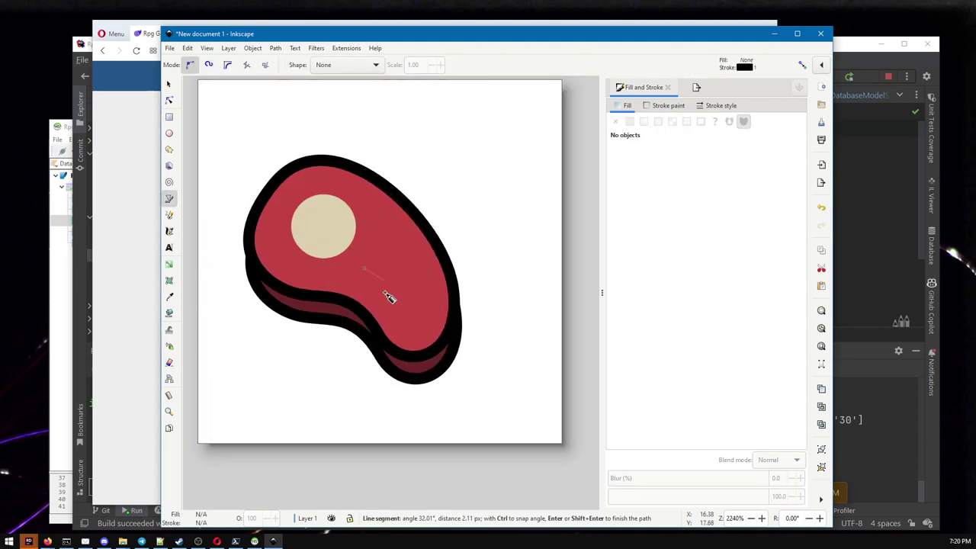
pyautogui.moveTo(385, 306); pyautogui.dragTo(392, 333)
pyautogui.doubleClick(405, 333)
pyautogui.click(417, 294)
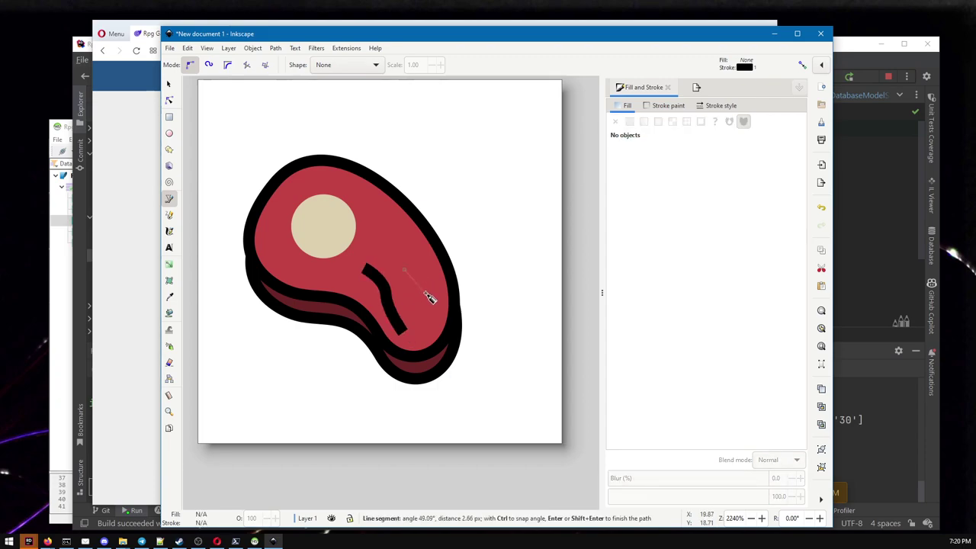
pyautogui.doubleClick(432, 262)
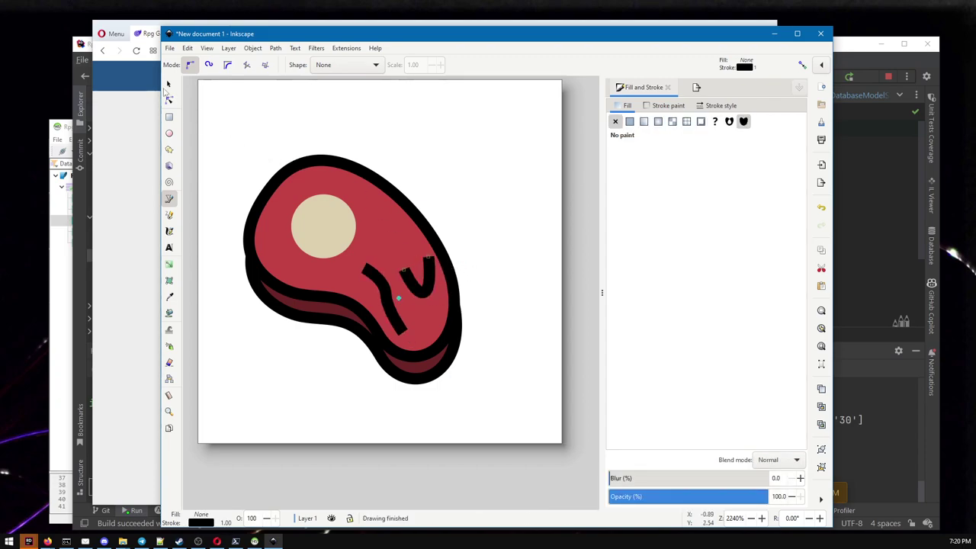
# Delete both curved strokes from the bean.
pyautogui.press('s')
pyautogui.keyDown('shift'); pyautogui.click(387, 314); pyautogui.keyUp('shift')
pyautogui.press('Delete')
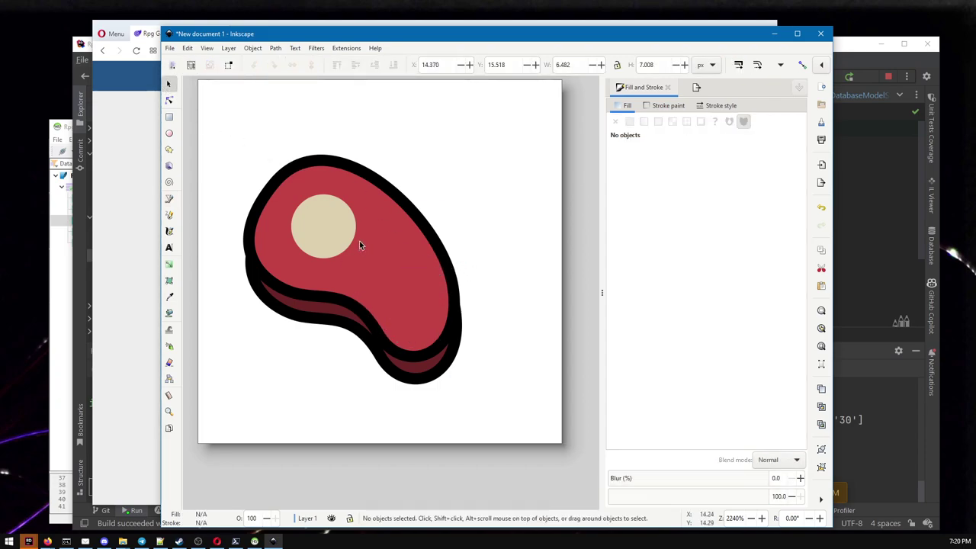
# Scale the whole drawing up to about 28.3 × 29.7 px and place it at about X 1.5, Y 1.2 px on the page.
pyautogui.scroll(-2, 401, 292)
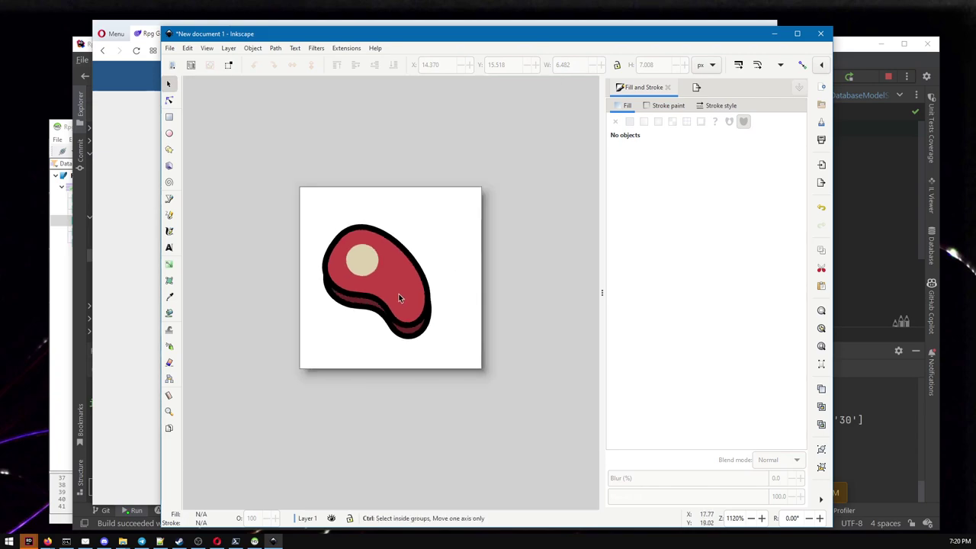
pyautogui.moveTo(273, 179); pyautogui.dragTo(441, 367)
pyautogui.moveTo(414, 293)
pyautogui.mouseDown()
pyautogui.moveTo(424, 285)
pyautogui.moveTo(412, 310)
pyautogui.mouseUp()
pyautogui.moveTo(262, 148); pyautogui.dragTo(502, 402)
pyautogui.moveTo(446, 347)
pyautogui.mouseDown()
pyautogui.moveTo(455, 280)
pyautogui.moveTo(471, 341)
pyautogui.moveTo(471, 285)
pyautogui.moveTo(447, 349)
pyautogui.moveTo(450, 335)
pyautogui.moveTo(428, 323)
pyautogui.moveTo(416, 339)
pyautogui.moveTo(387, 334)
pyautogui.moveTo(458, 290)
pyautogui.moveTo(455, 277)
pyautogui.moveTo(431, 283)
pyautogui.moveTo(447, 323)
pyautogui.moveTo(424, 299)
pyautogui.moveTo(469, 370)
pyautogui.moveTo(425, 312)
pyautogui.moveTo(477, 357)
pyautogui.moveTo(432, 328)
pyautogui.moveTo(477, 371)
pyautogui.moveTo(407, 317)
pyautogui.moveTo(443, 371)
pyautogui.moveTo(424, 427)
pyautogui.moveTo(328, 331)
pyautogui.moveTo(366, 224)
pyautogui.moveTo(458, 321)
pyautogui.moveTo(435, 353)
pyautogui.moveTo(450, 354)
pyautogui.moveTo(471, 386)
pyautogui.mouseUp()
pyautogui.moveTo(405, 277); pyautogui.dragTo(405, 273)
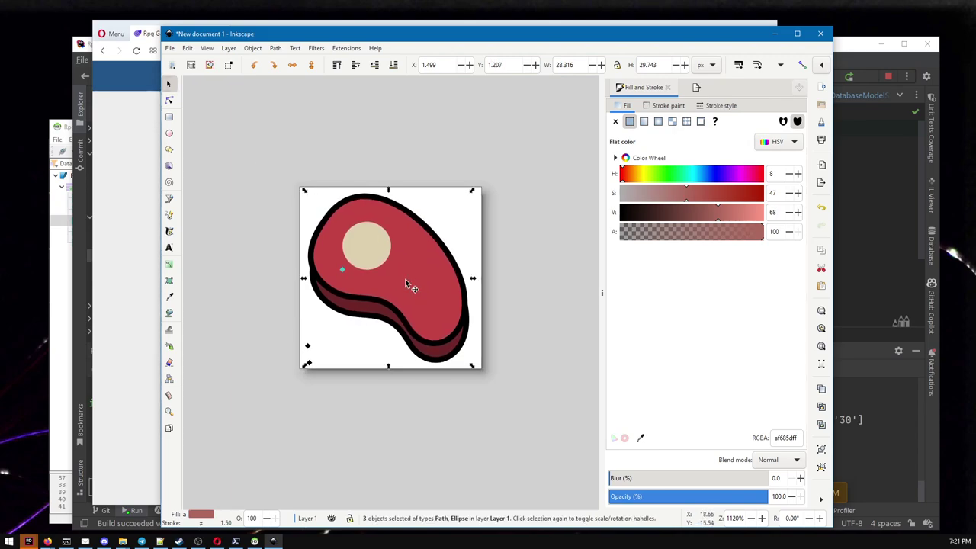
# Try shrinking the whole drawing with fixed stroke widths, then with stroke width scaled proportionally, undoing each attempt.
pyautogui.moveTo(474, 368); pyautogui.dragTo(386, 259)
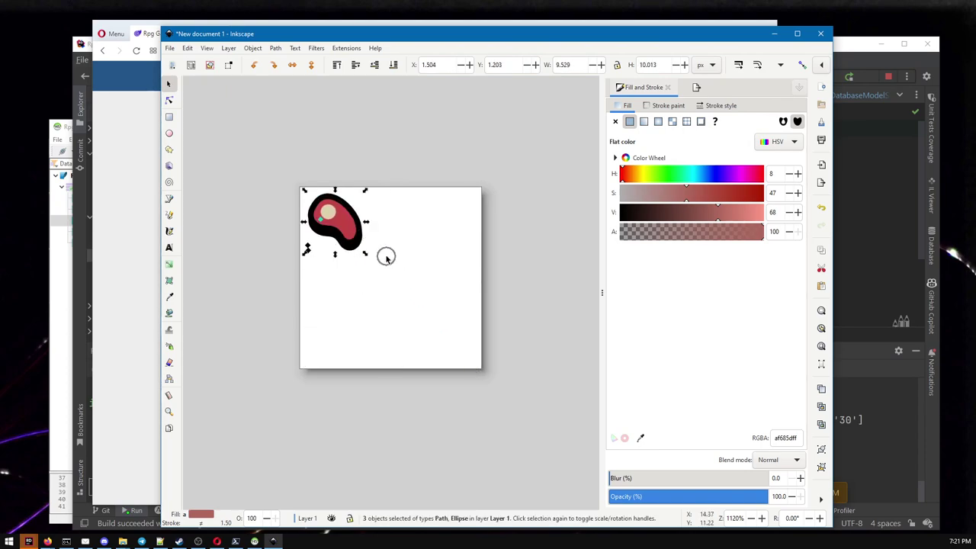
pyautogui.hotkey('ctrl', 'z')
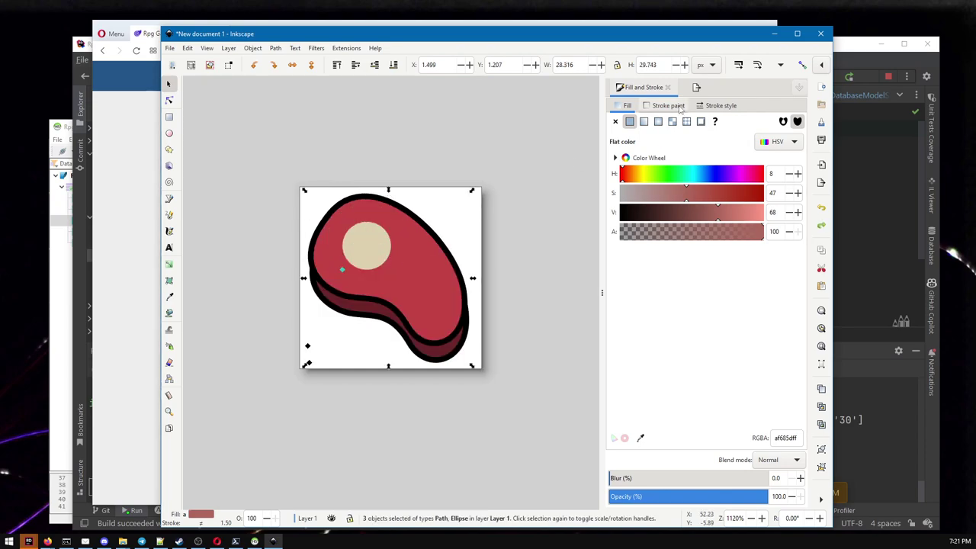
pyautogui.click(739, 67)
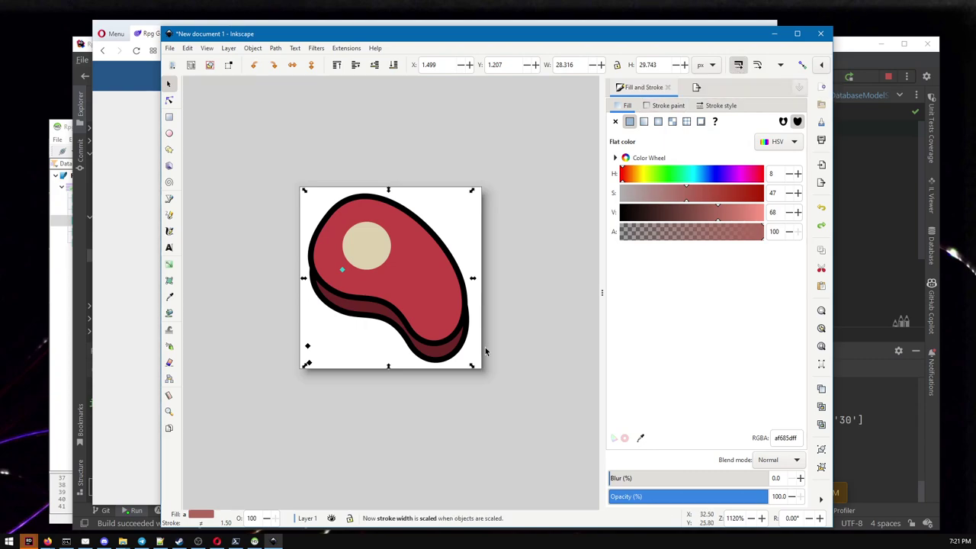
pyautogui.moveTo(471, 368); pyautogui.dragTo(381, 269)
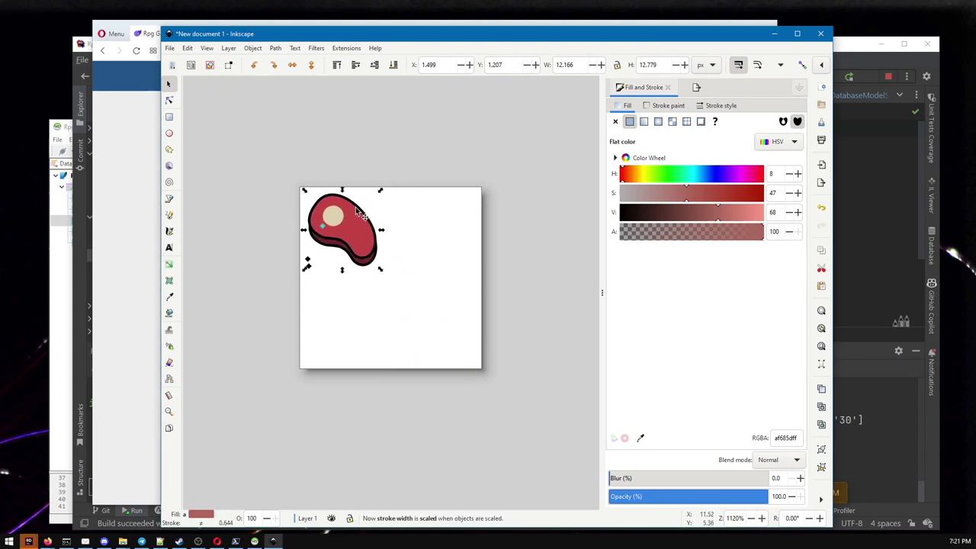
pyautogui.hotkey('ctrl', 'z')
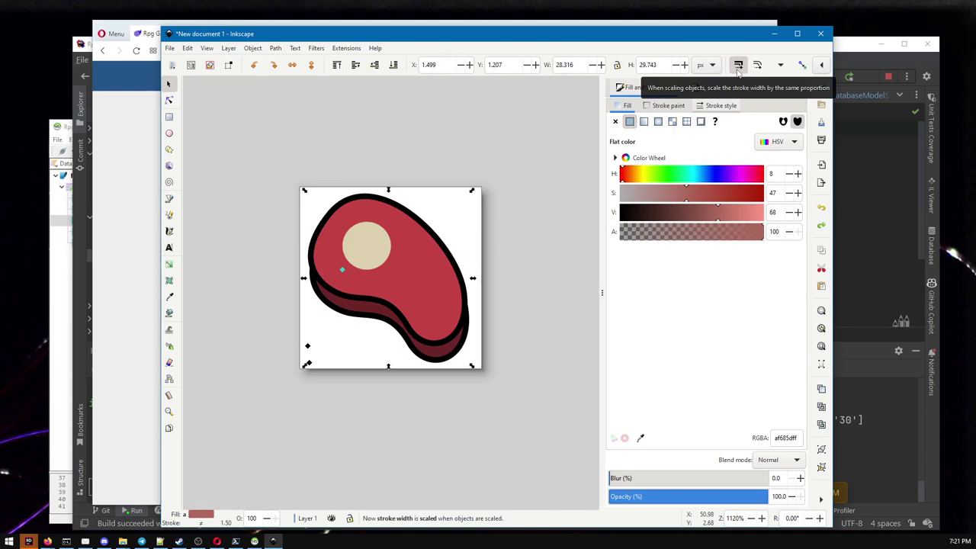
# Check the inventory on the game's browser page, return to Inkscape and turn off proportional stroke width scaling.
pyautogui.click(489, 395)
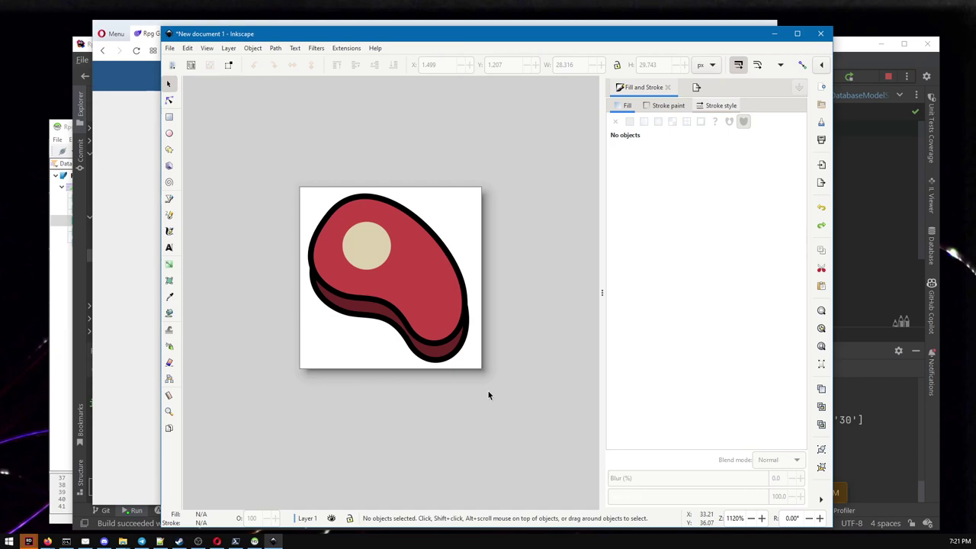
pyautogui.click(115, 334)
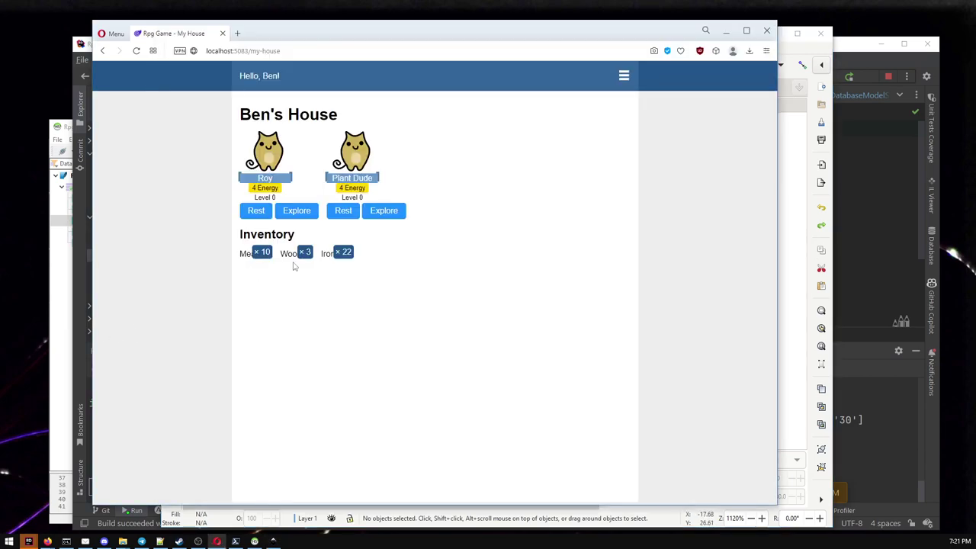
pyautogui.click(814, 48)
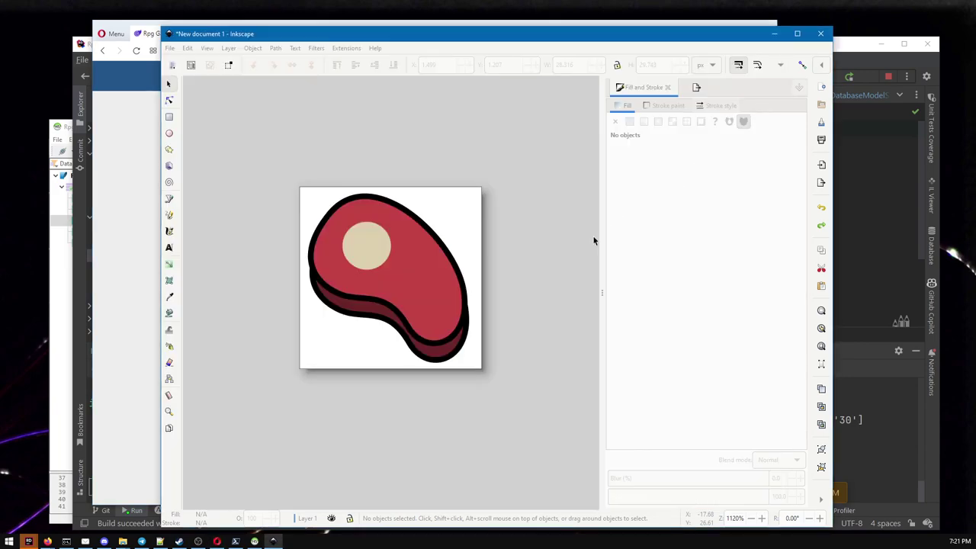
pyautogui.click(737, 67)
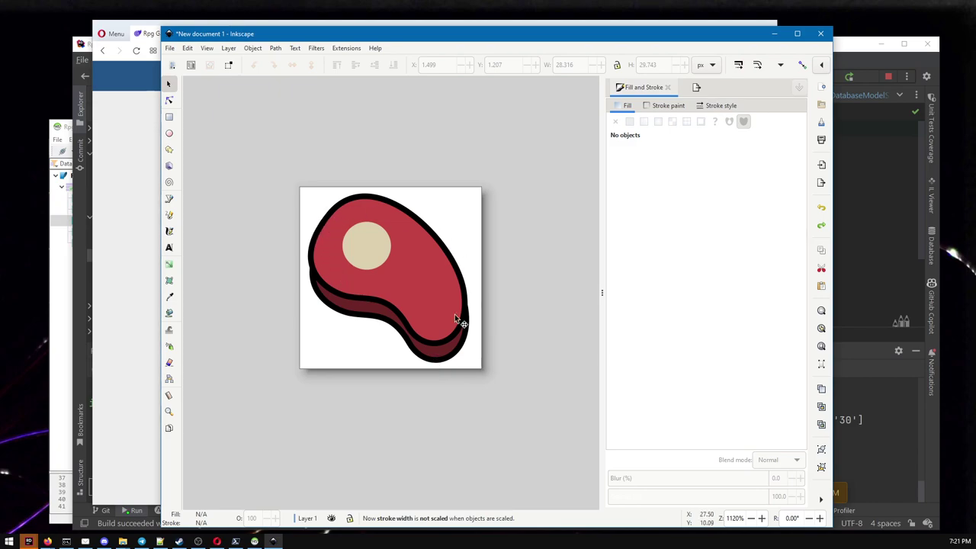
# Move the dark lower bean shape slightly up, and place the whole drawing at about X 1.6, Y 1.3 px.
pyautogui.moveTo(433, 364); pyautogui.dragTo(431, 353)
pyautogui.moveTo(262, 146); pyautogui.dragTo(552, 423)
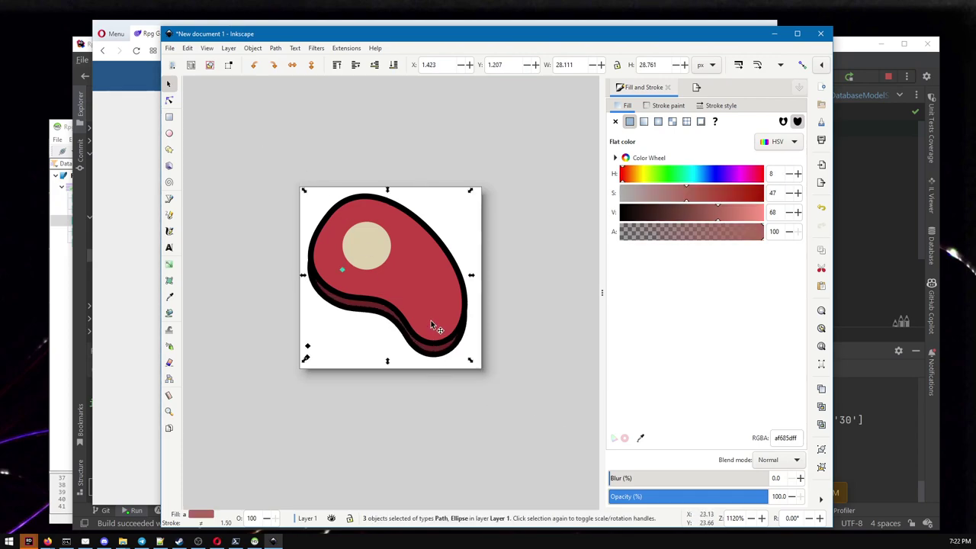
pyautogui.moveTo(431, 320); pyautogui.dragTo(434, 324)
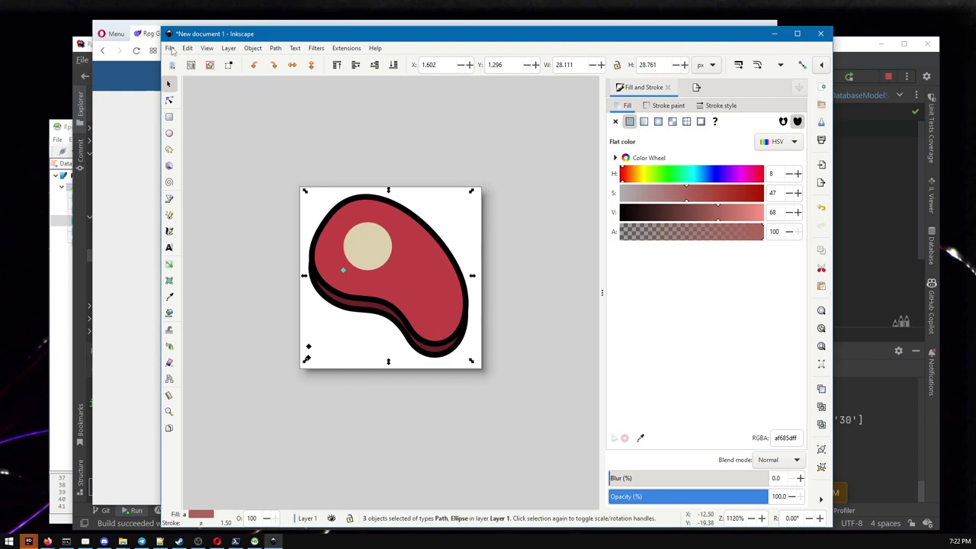
# Start saving the drawing under a new name and browse to D:\Development\C-sharp\RpgGame\RpgGame\wwwroot\images.
pyautogui.click(170, 49)
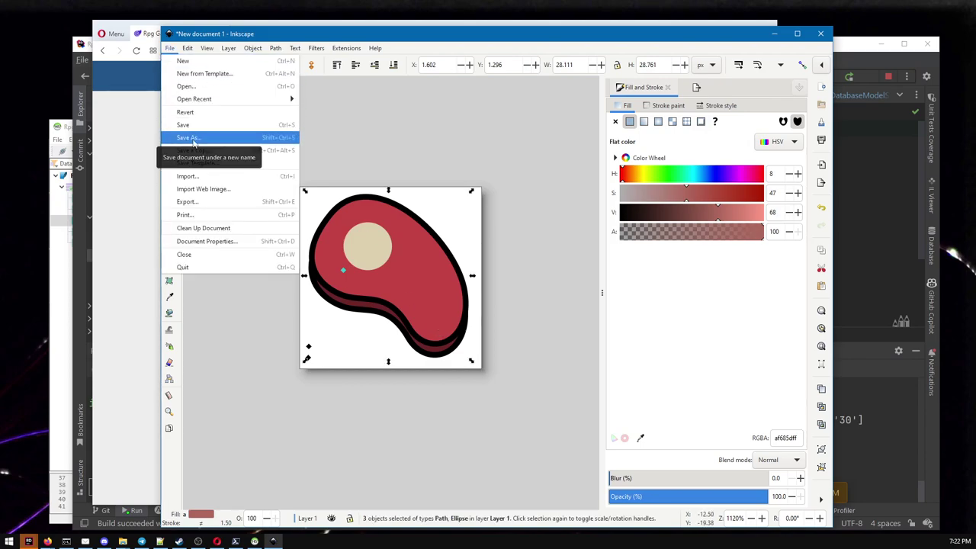
pyautogui.click(231, 39)
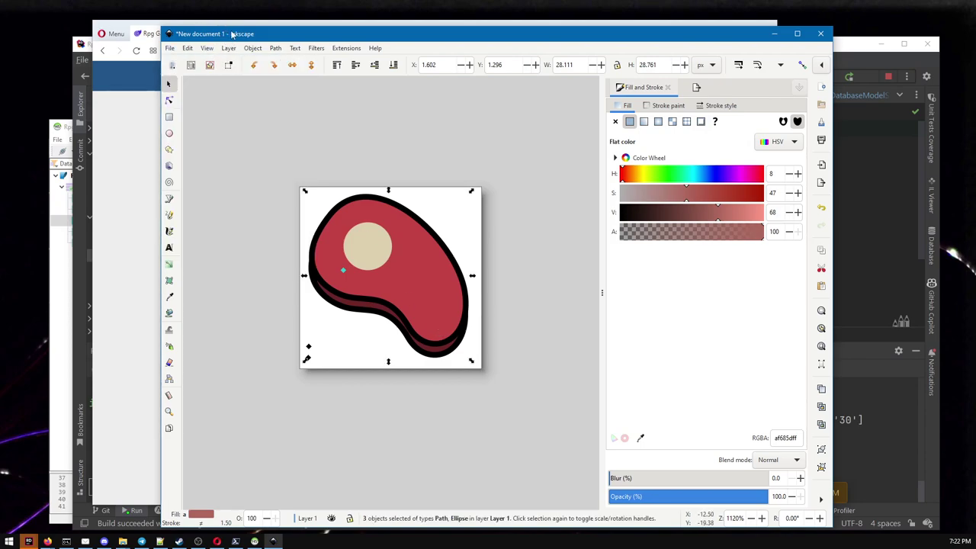
pyautogui.press('super+Down')
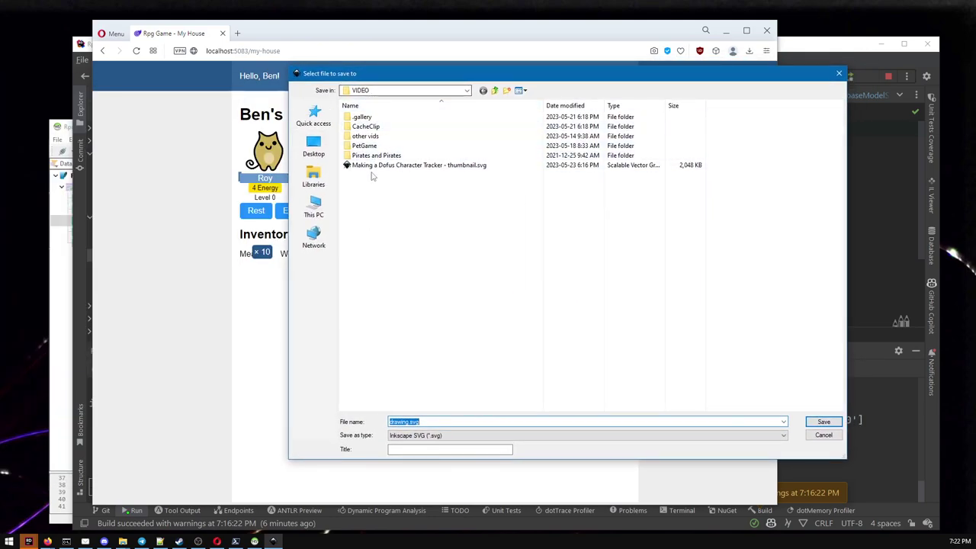
pyautogui.write(':\\Development\\C-')
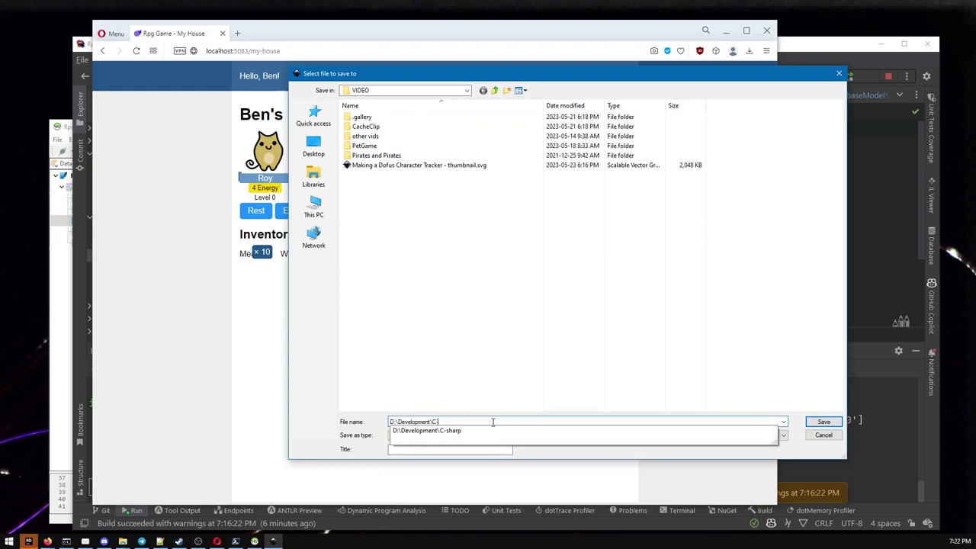
pyautogui.press('Down')
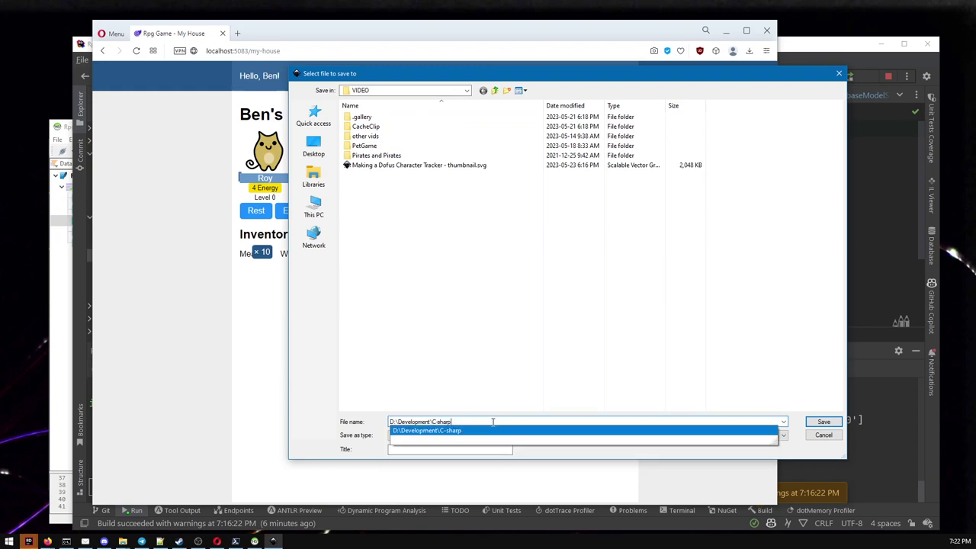
pyautogui.write('\\RpgGame\\')
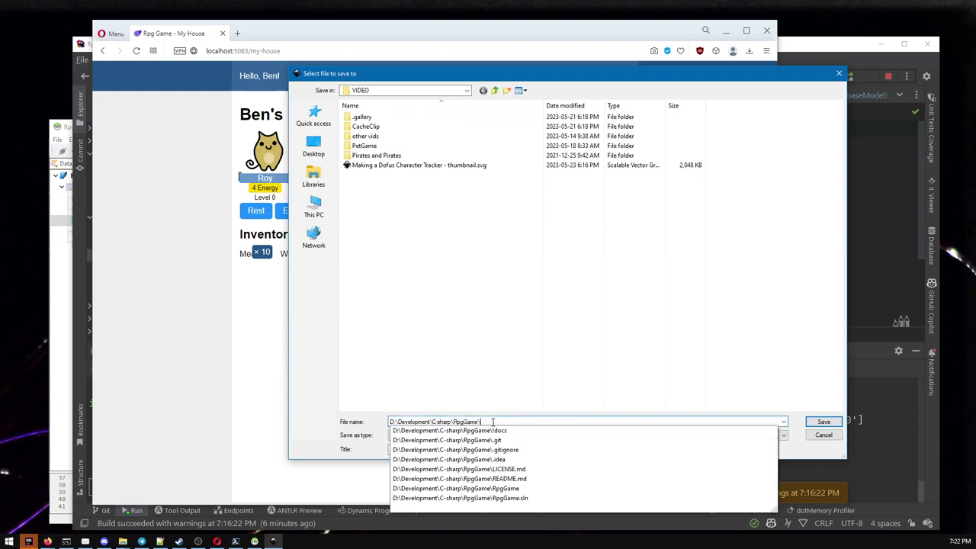
pyautogui.press('Return')
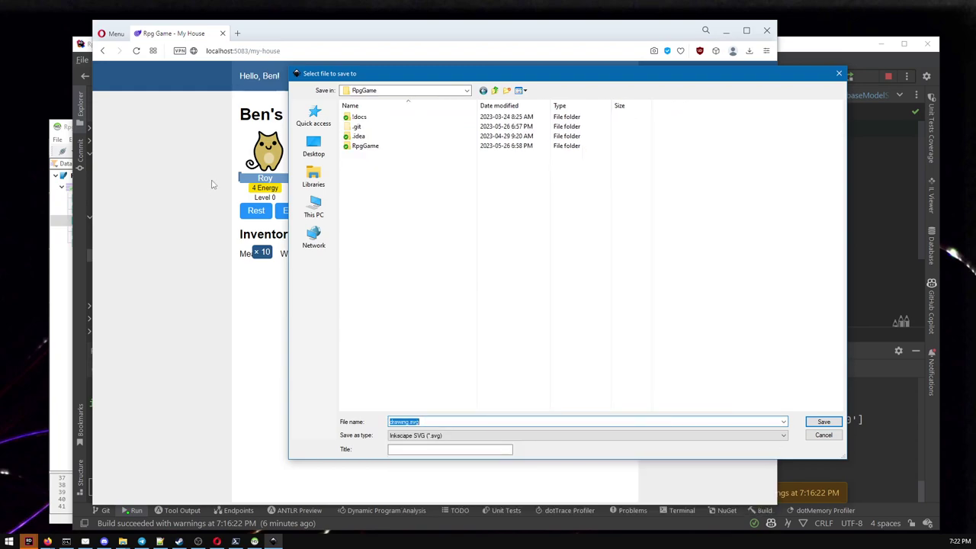
pyautogui.doubleClick(365, 145)
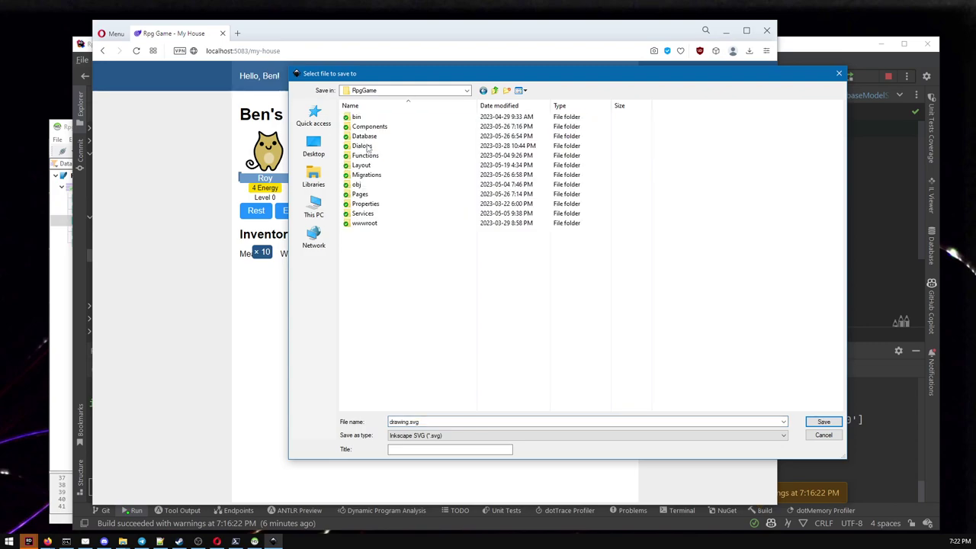
pyautogui.doubleClick(373, 223)
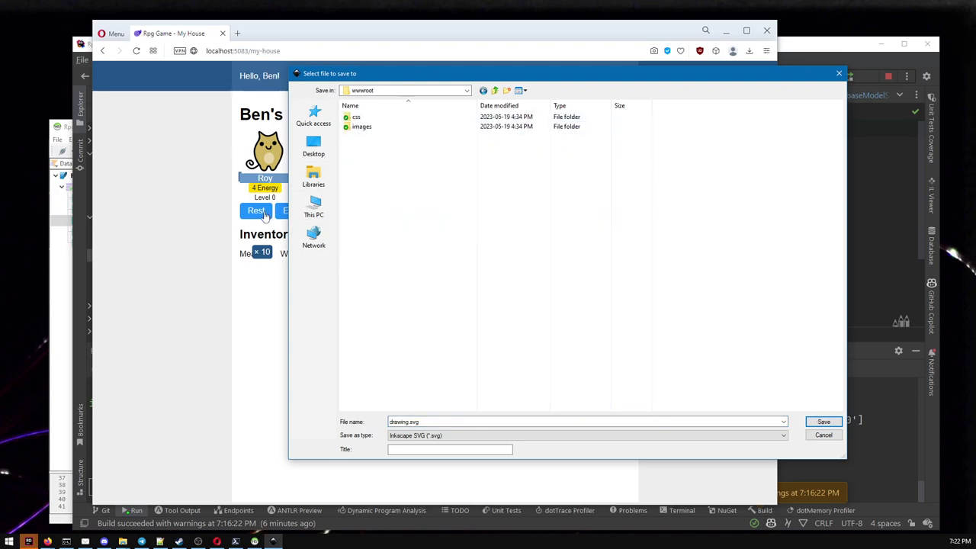
pyautogui.doubleClick(369, 128)
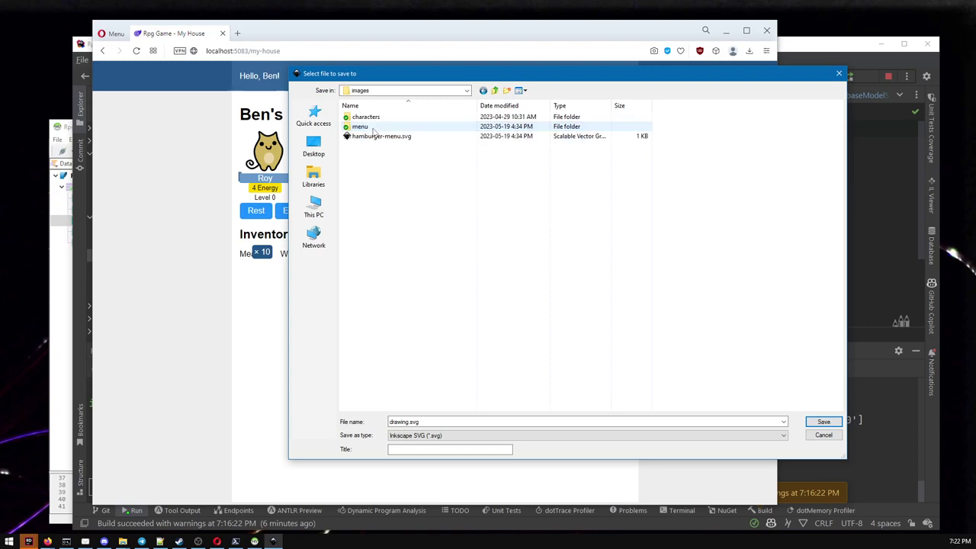
# Create a folder named items inside the images folder and open it.
pyautogui.click(510, 92)
pyautogui.write('items')
pyautogui.press('Return')
pyautogui.press('Return')
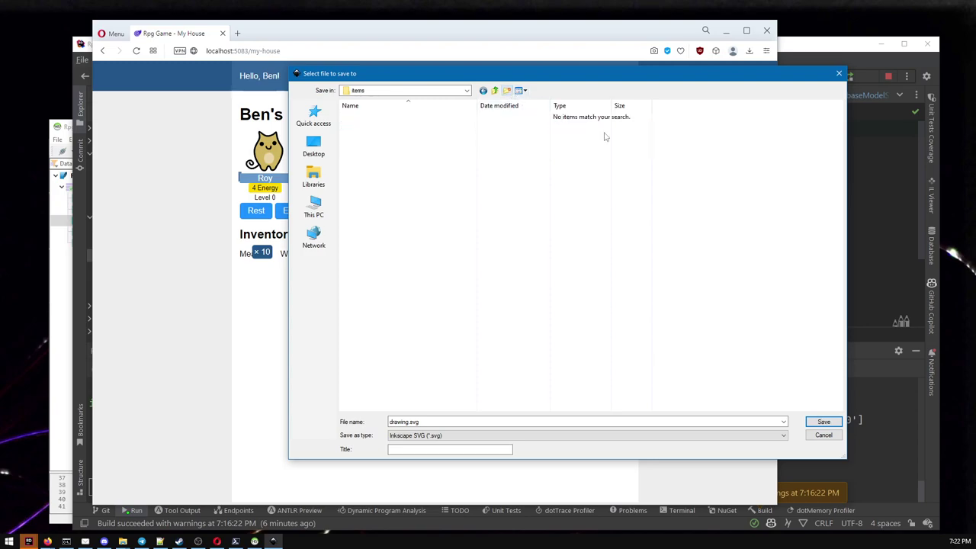
# Name the file steak and choose Optimized SVG (*.svg) as its file type.
pyautogui.doubleClick(436, 420)
pyautogui.write('steak')
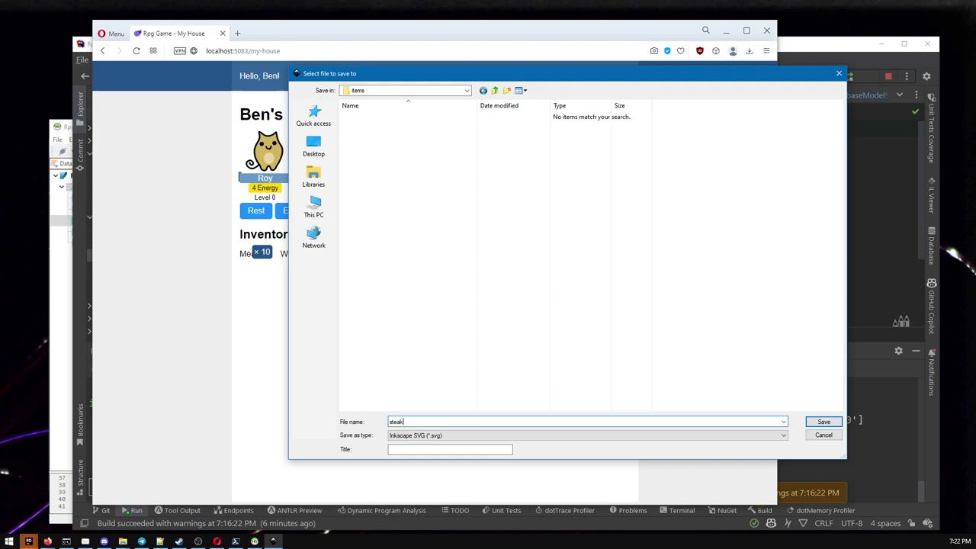
pyautogui.click(420, 439)
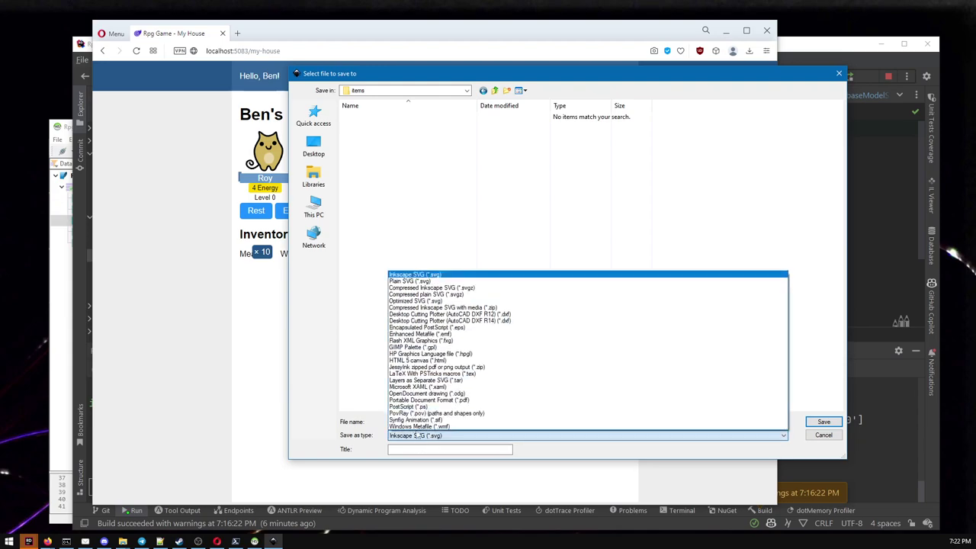
pyautogui.click(409, 304)
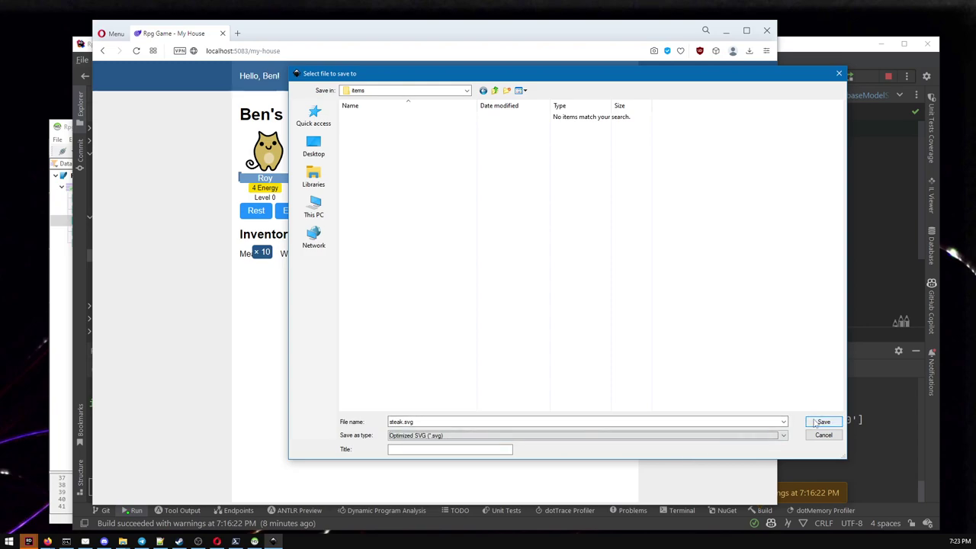
# Switch the file type to Inkscape SVG and back to Optimized SVG.
pyautogui.click(447, 436)
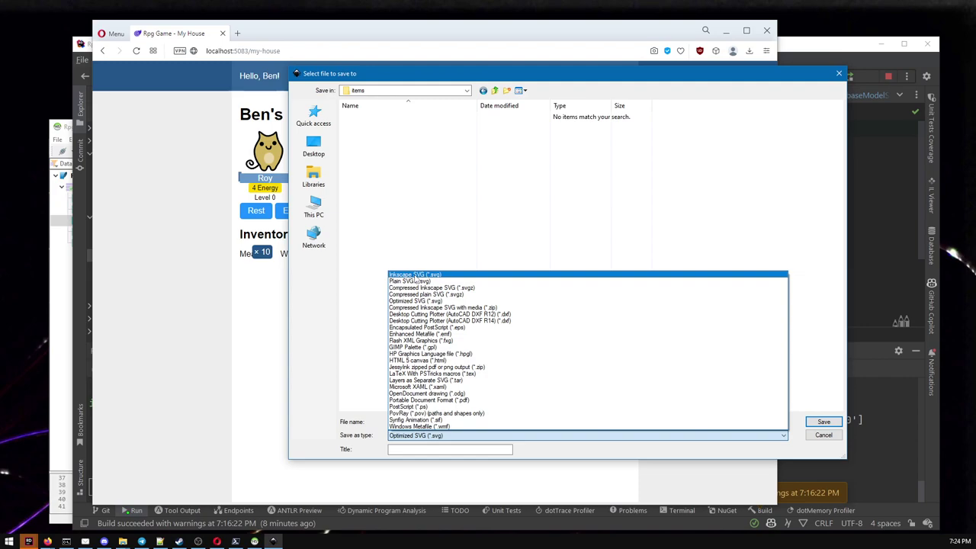
pyautogui.click(416, 275)
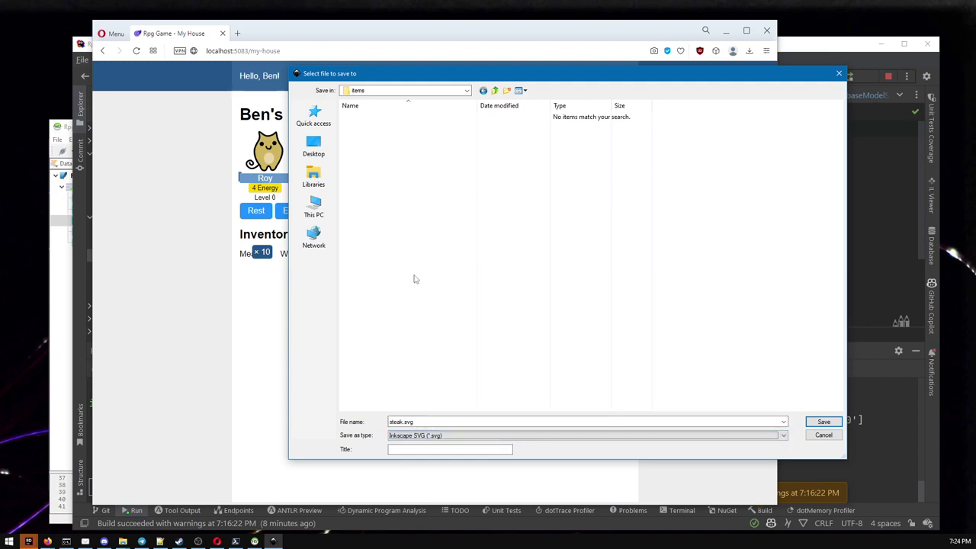
pyautogui.click(413, 439)
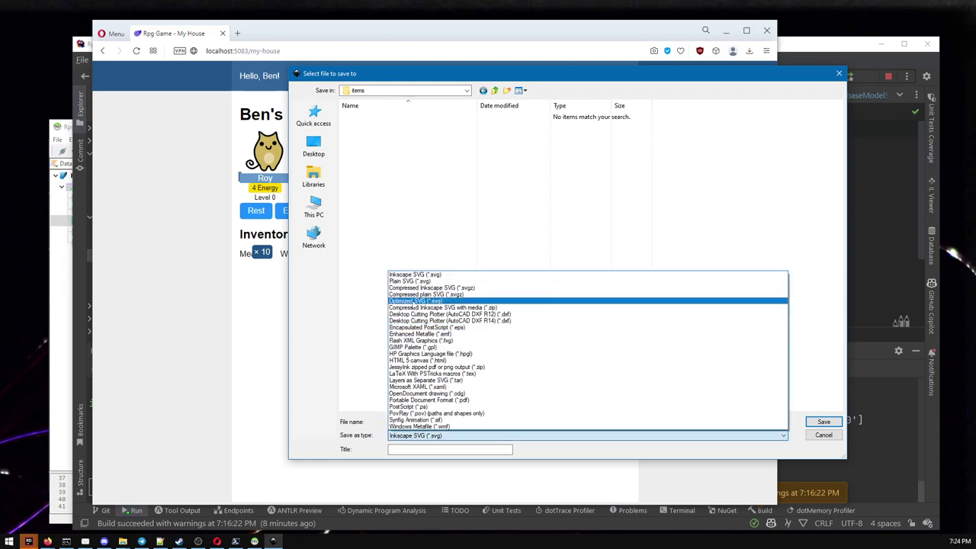
pyautogui.click(416, 301)
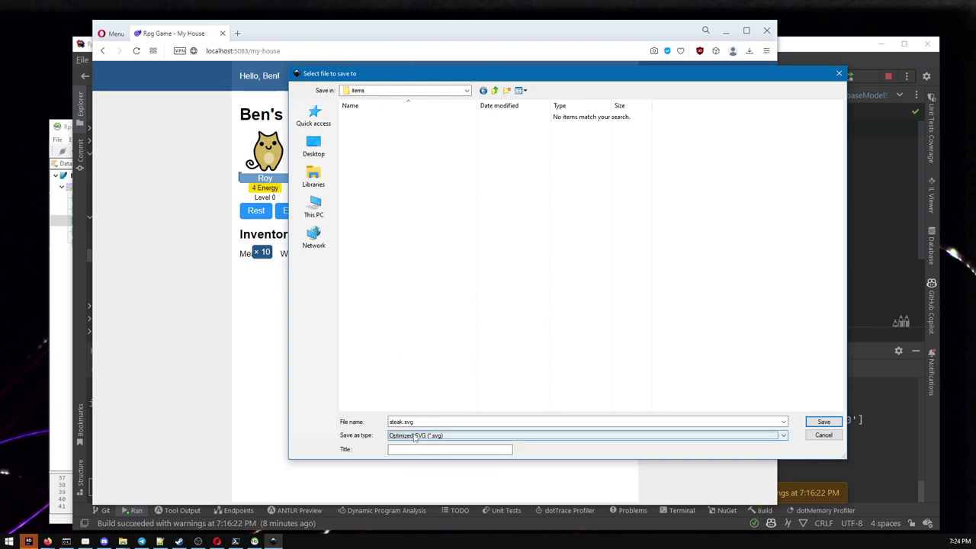
pyautogui.click(414, 436)
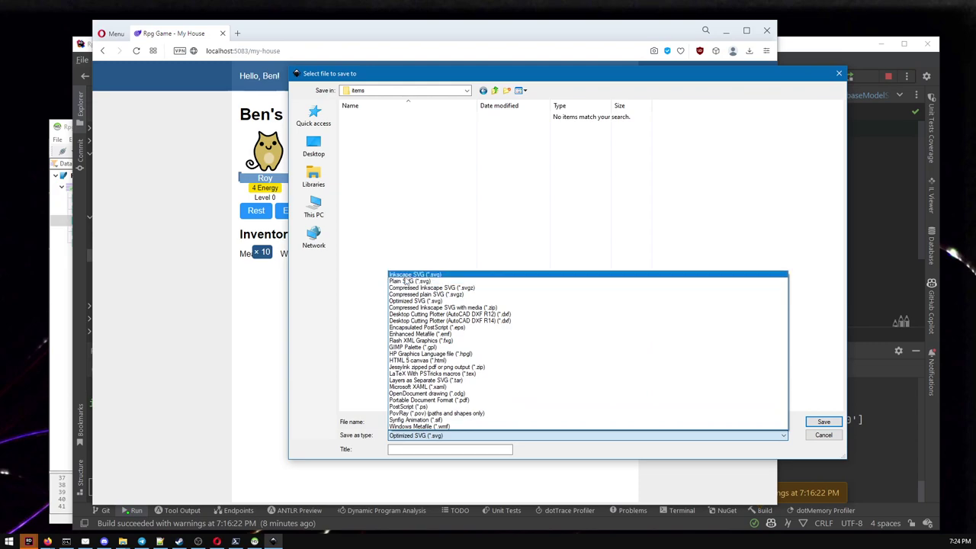
pyautogui.click(439, 302)
# Save the steak drawing as optimized SVG, reviewing the SVG Output and IDs options and accepting them as they are.
pyautogui.click(823, 422)
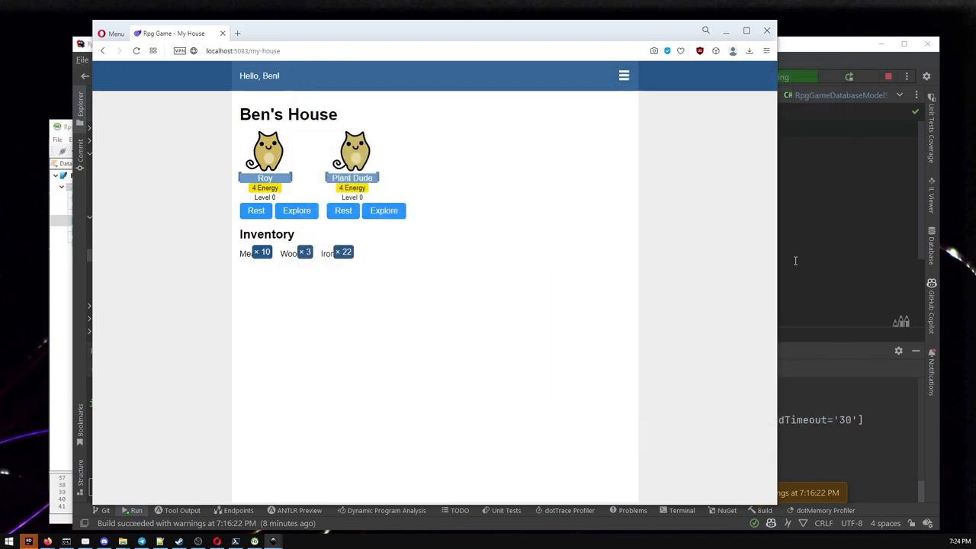
pyautogui.click(822, 218)
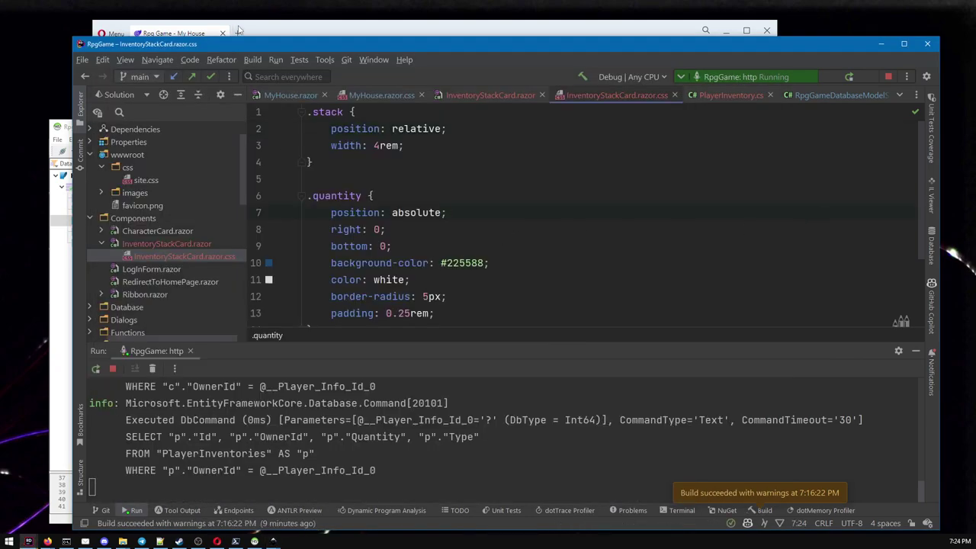
pyautogui.click(264, 32)
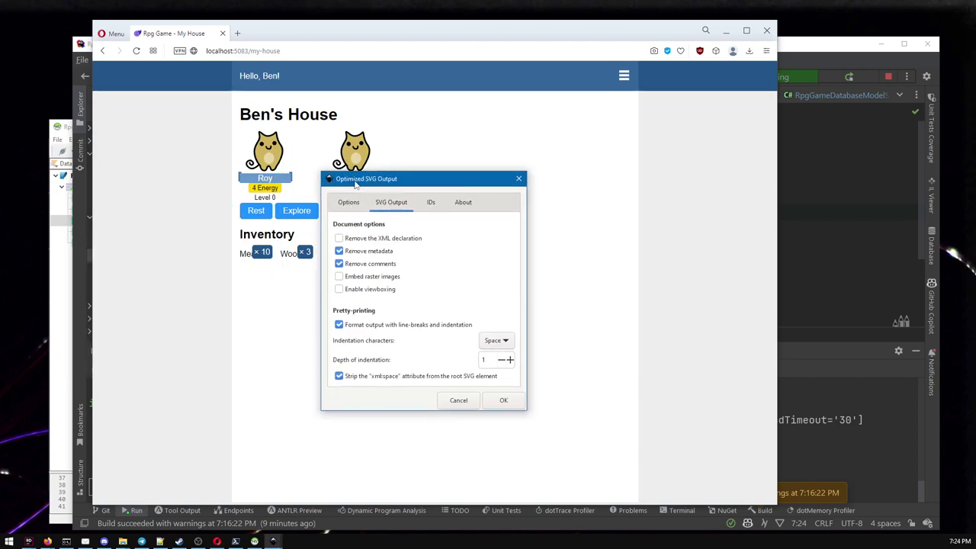
pyautogui.click(430, 203)
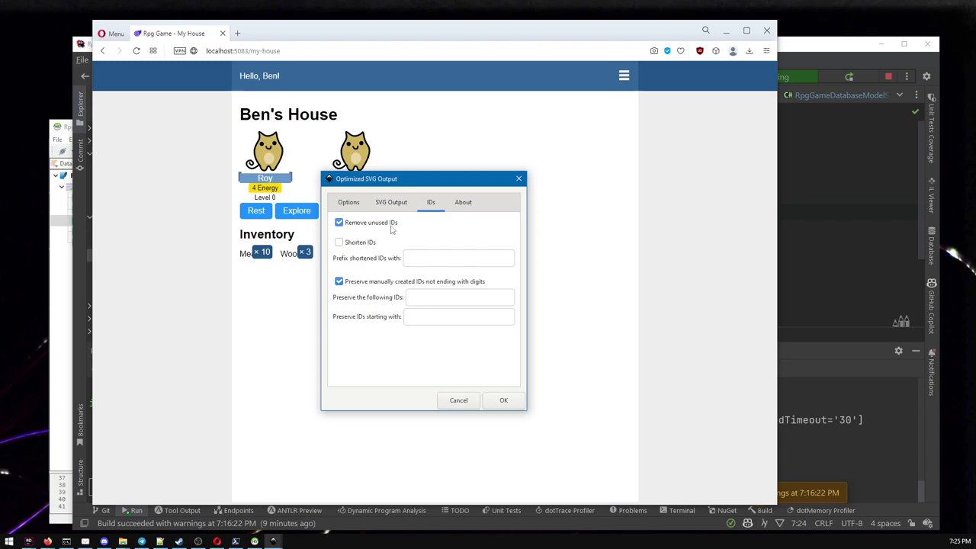
pyautogui.click(390, 207)
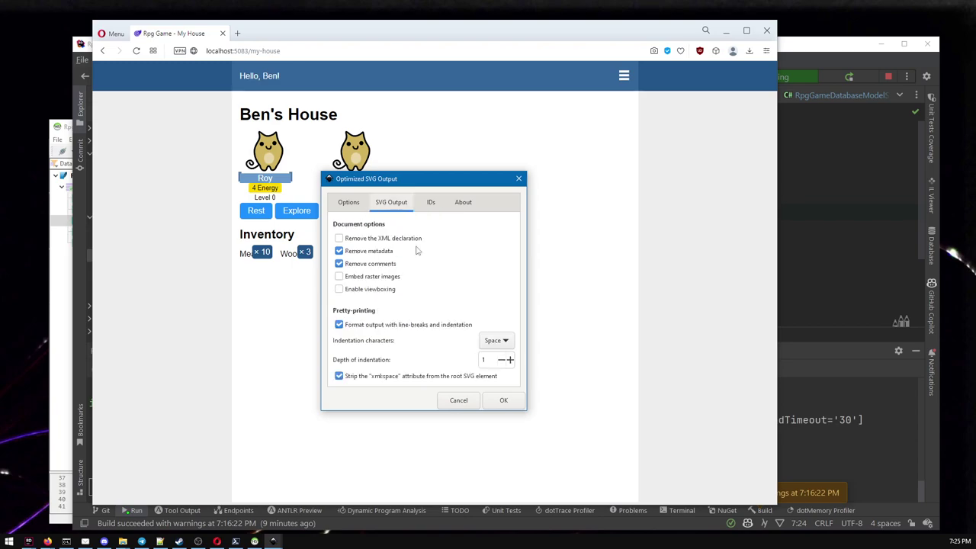
pyautogui.click(501, 400)
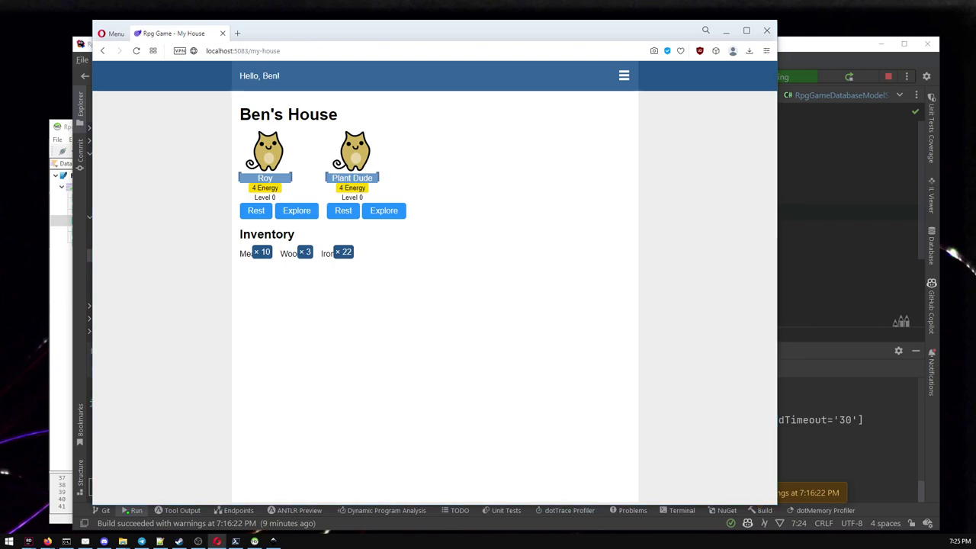
# Switch to Inkscape and clear the steak artwork from the canvas.
pyautogui.hotkey('alt', 'Tab')
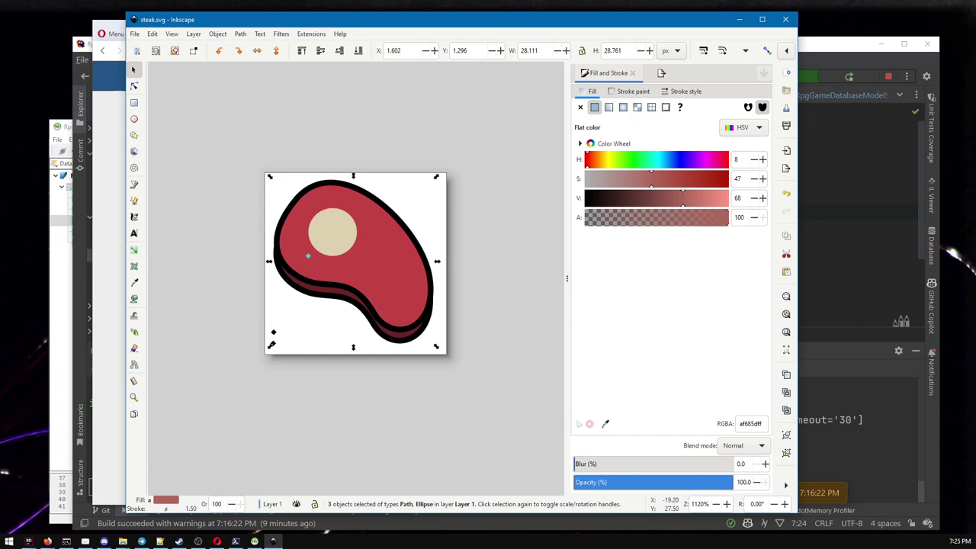
pyautogui.press('Delete')
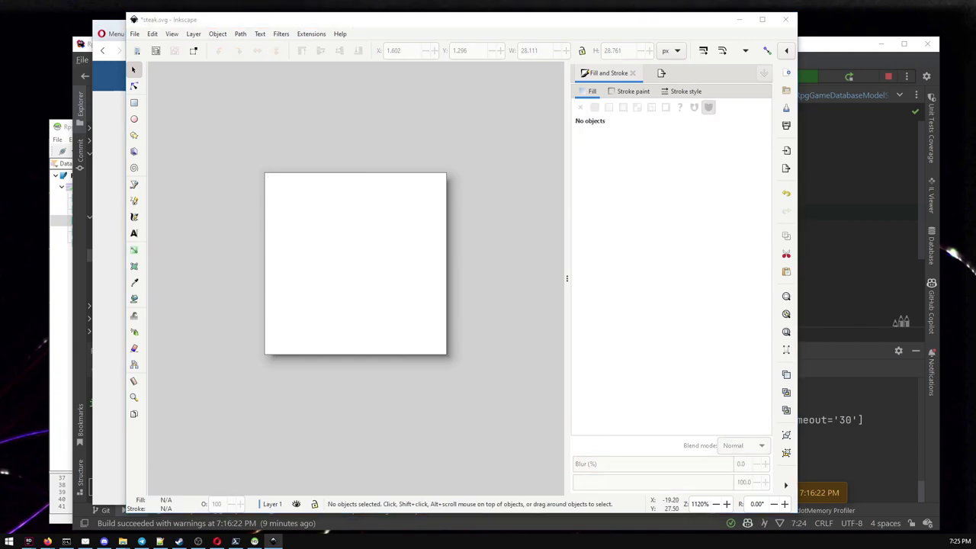
pyautogui.hotkey('ctrl', 'v')
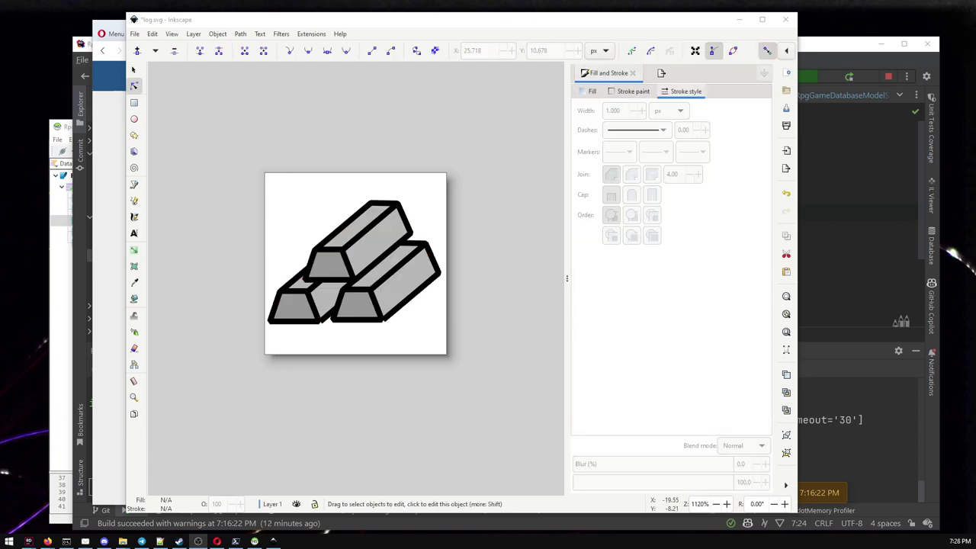
# Save the iron ingot drawing in the items folder as iron in Optimized SVG format, accepting the current output options.
pyautogui.click(191, 94)
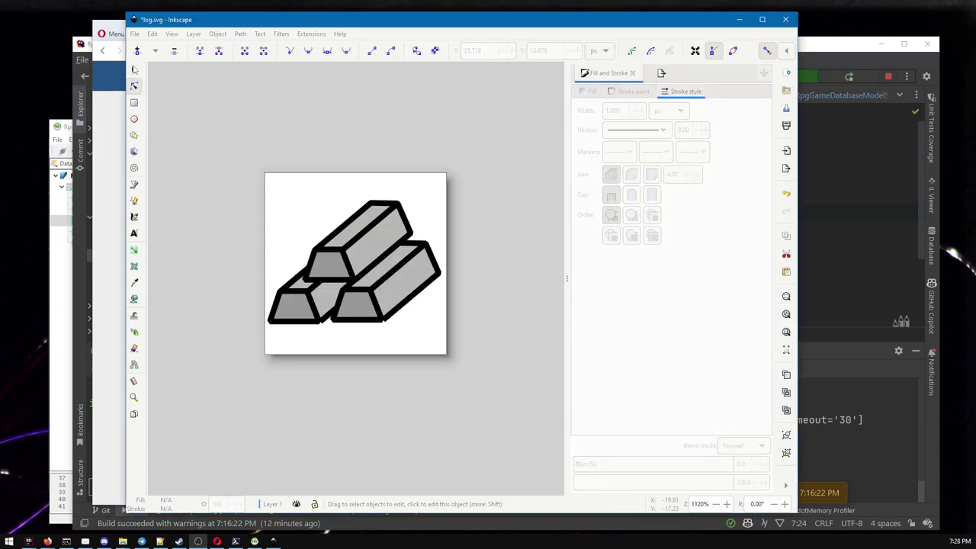
pyautogui.moveTo(214, 145); pyautogui.dragTo(457, 351)
pyautogui.press('Escape')
pyautogui.scroll(-5, 412, 357)
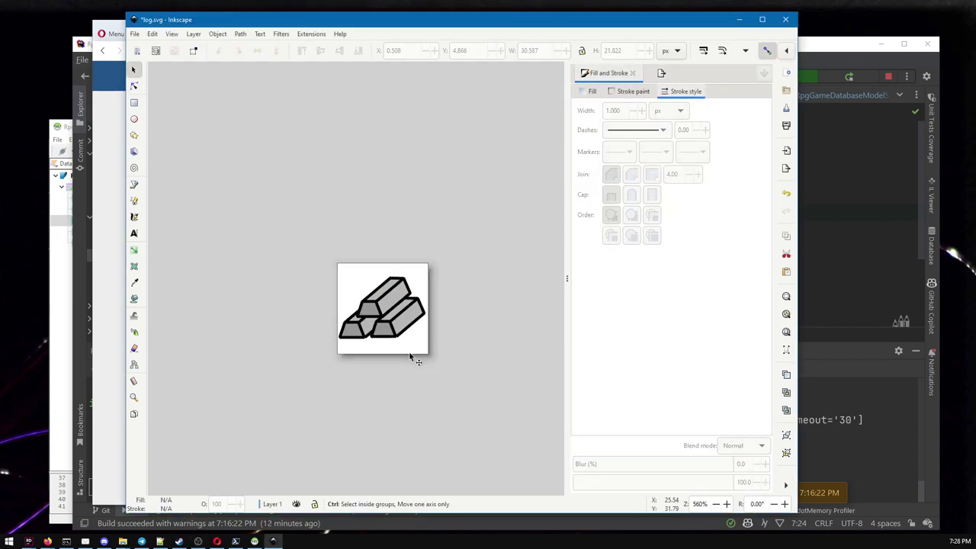
pyautogui.scroll(-2, 410, 357)
pyautogui.scroll(6, 411, 357)
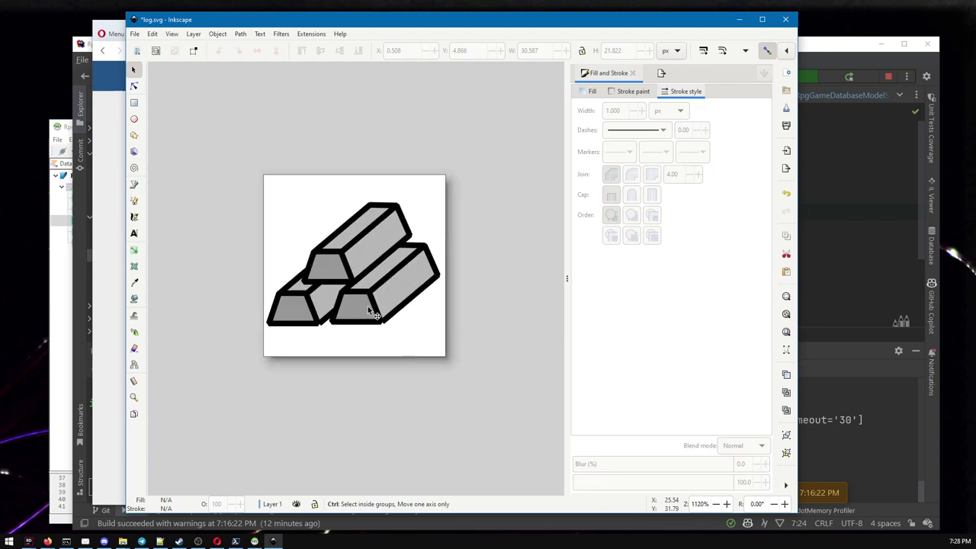
pyautogui.click(135, 33)
pyautogui.click(155, 124)
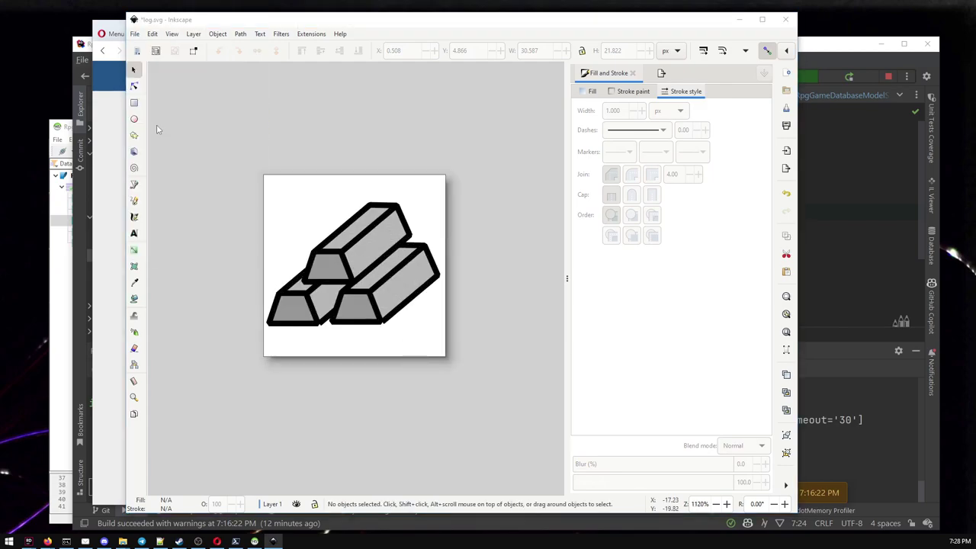
pyautogui.write('iron')
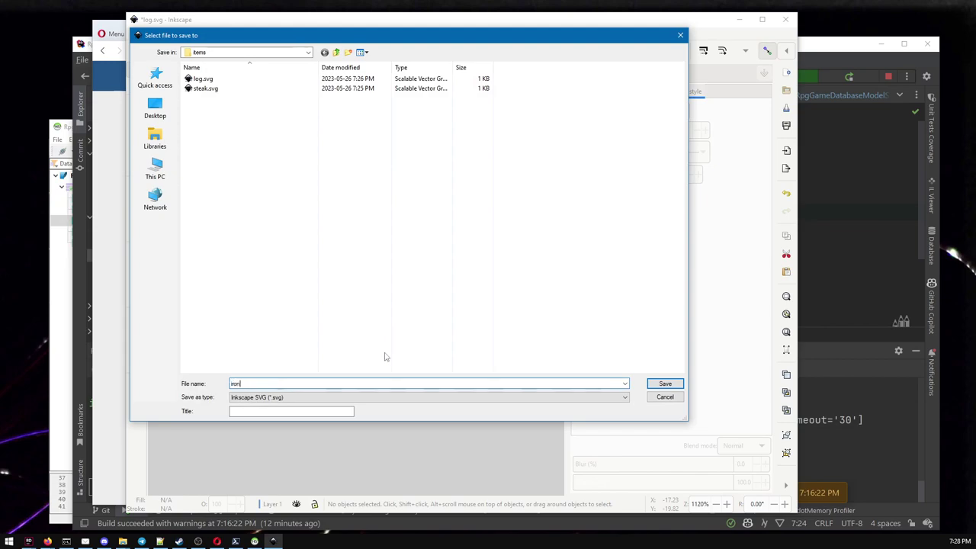
pyautogui.click(351, 396)
pyautogui.click(260, 268)
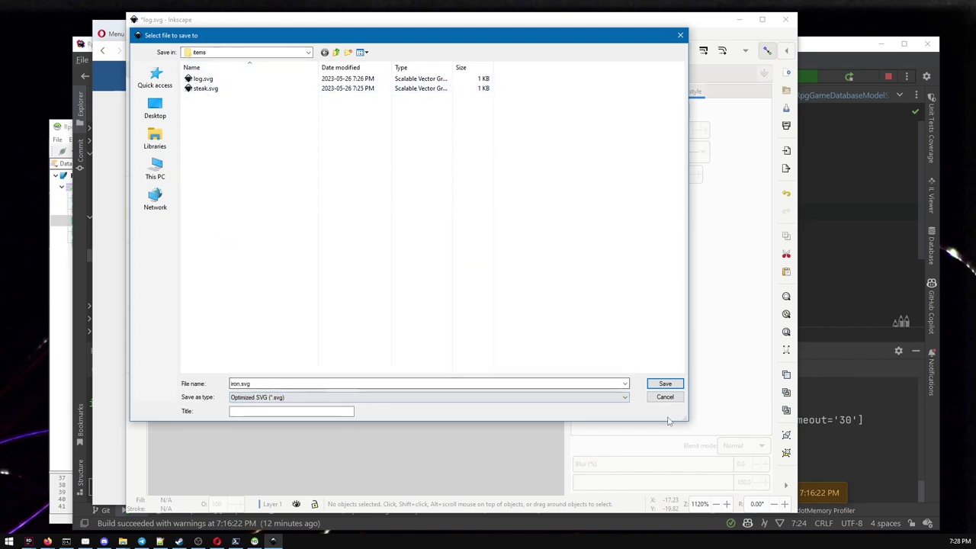
pyautogui.click(665, 384)
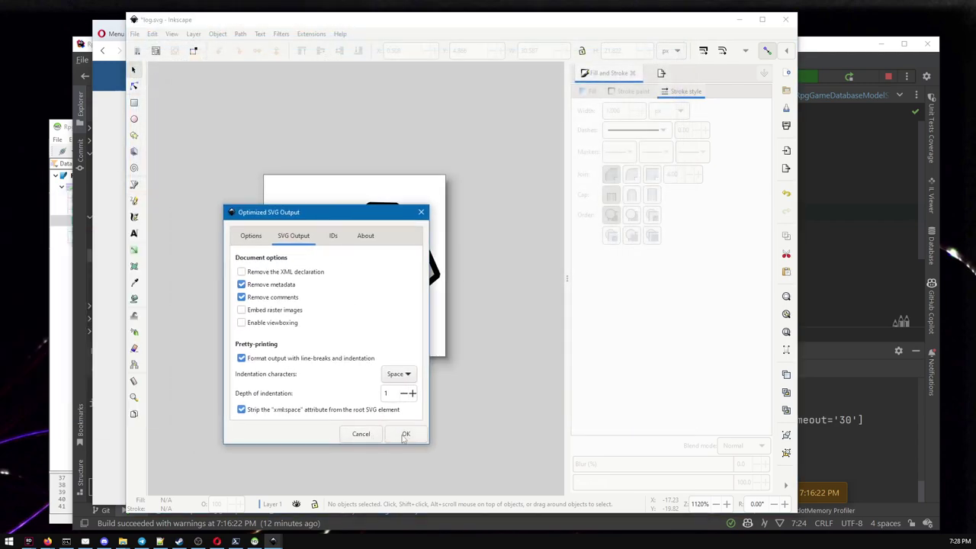
pyautogui.click(406, 434)
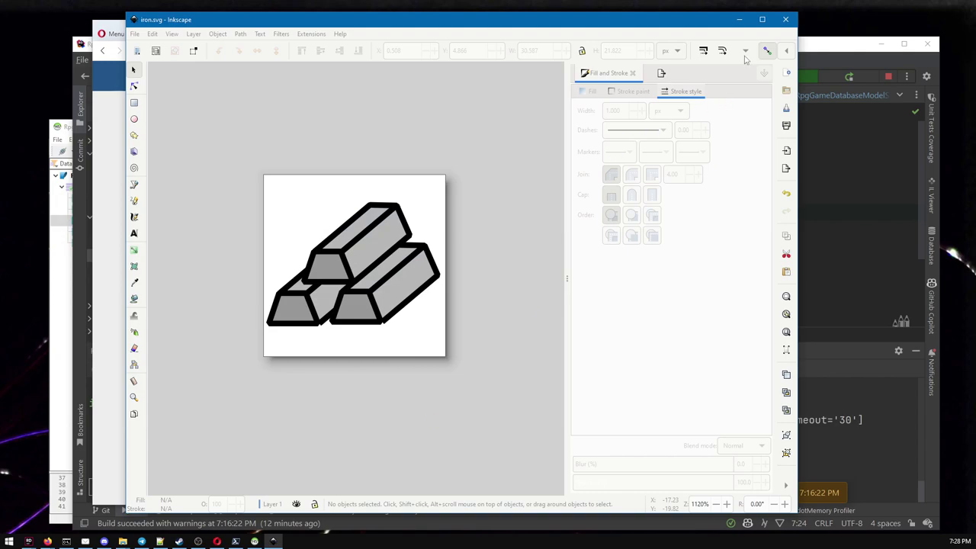
# Close the ingot drawing without saving it as Inkscape SVG and switch to the Rider project window.
pyautogui.click(785, 19)
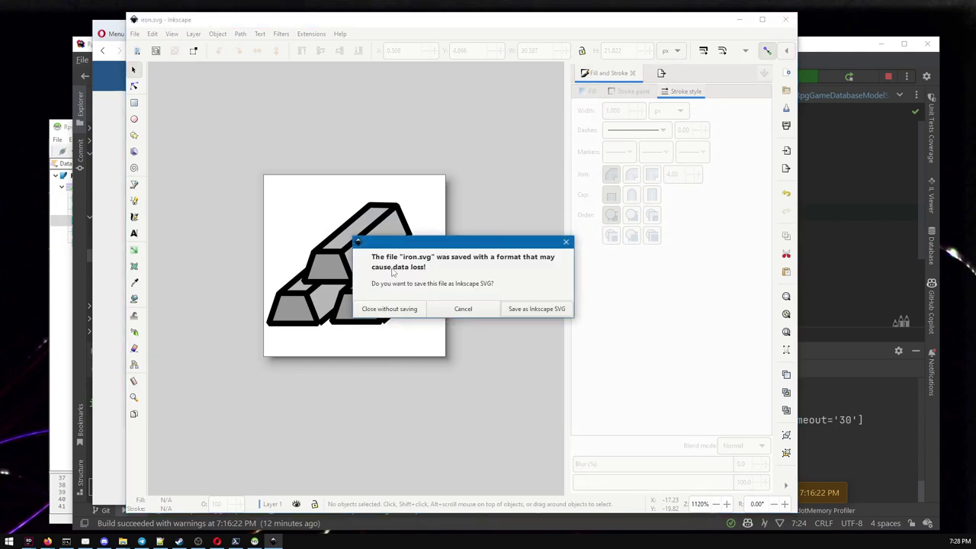
pyautogui.click(396, 309)
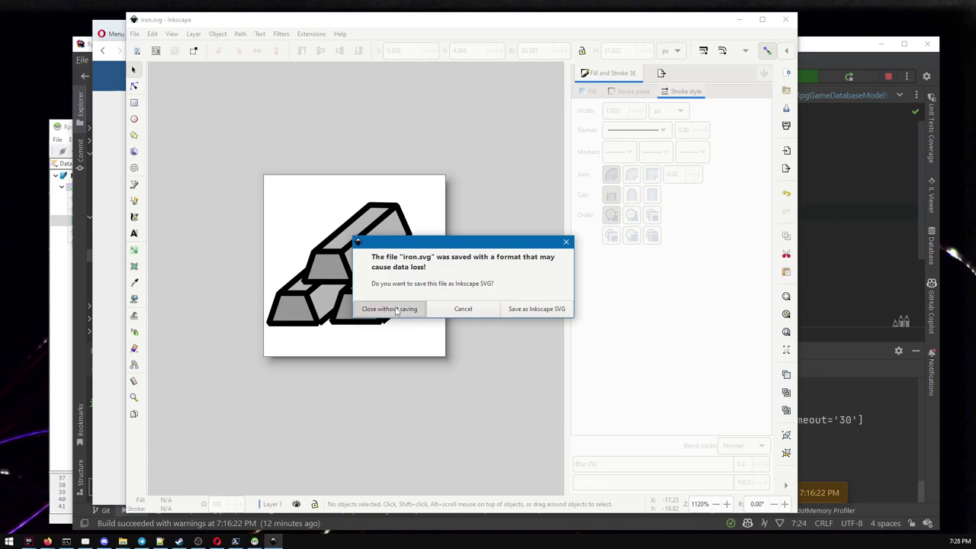
pyautogui.click(798, 224)
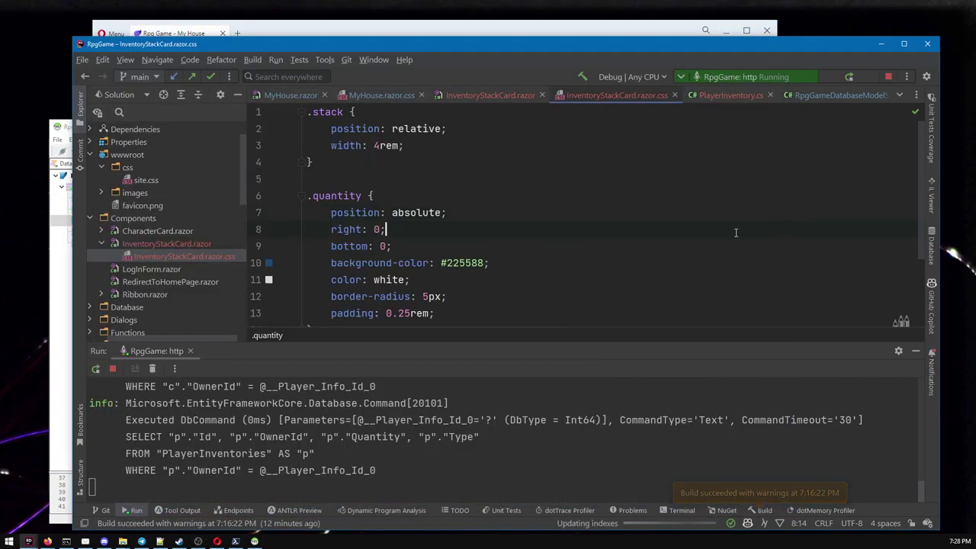
# Expand the images folder under wwwroot and its items subfolder in the solution tree.
pyautogui.doubleClick(149, 194)
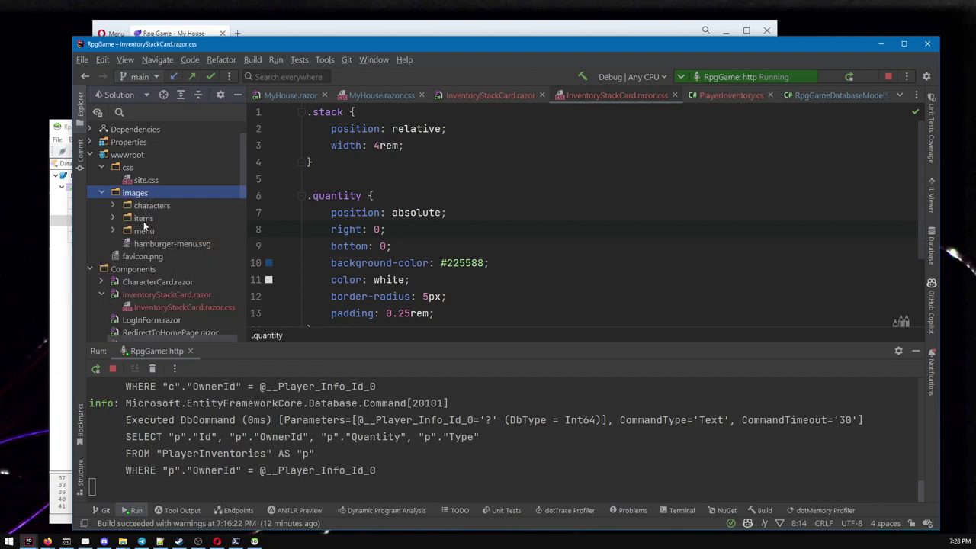
pyautogui.doubleClick(142, 219)
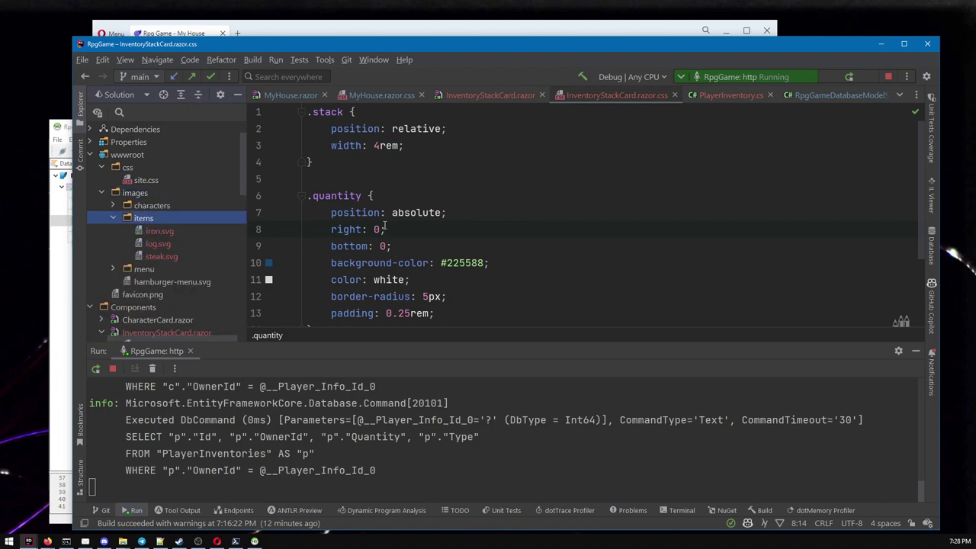
pyautogui.scroll(-3, 588, 244)
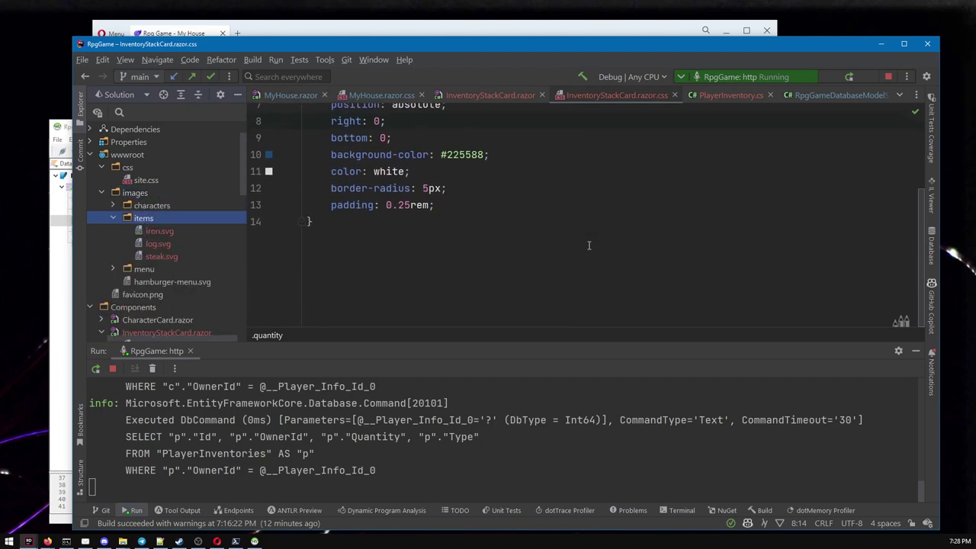
pyautogui.scroll(2, 418, 265)
pyautogui.moveTo(244, 47); pyautogui.dragTo(235, 51)
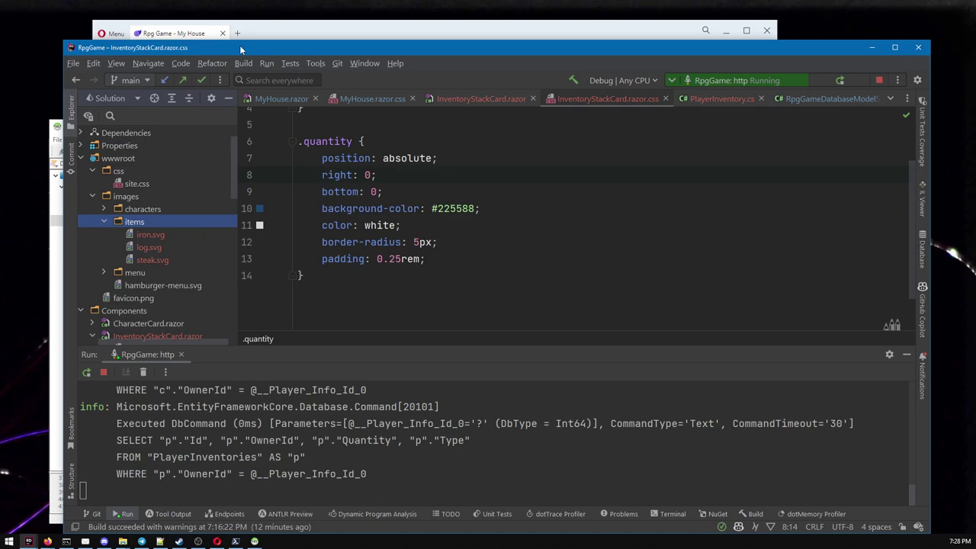
# Collapse the Pages folder, widen the solution tree and hide the run output to make more room.
pyautogui.scroll(-5, 221, 212)
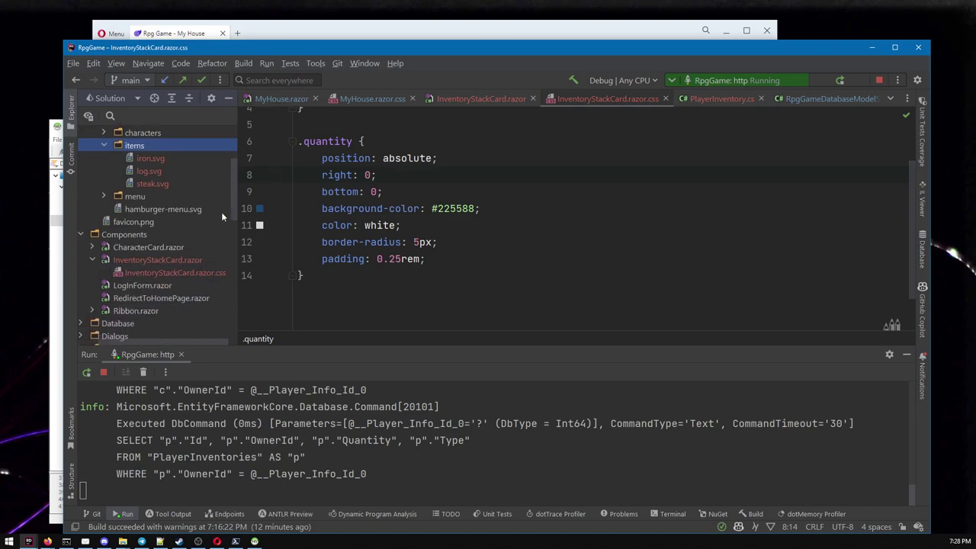
pyautogui.scroll(-3, 157, 256)
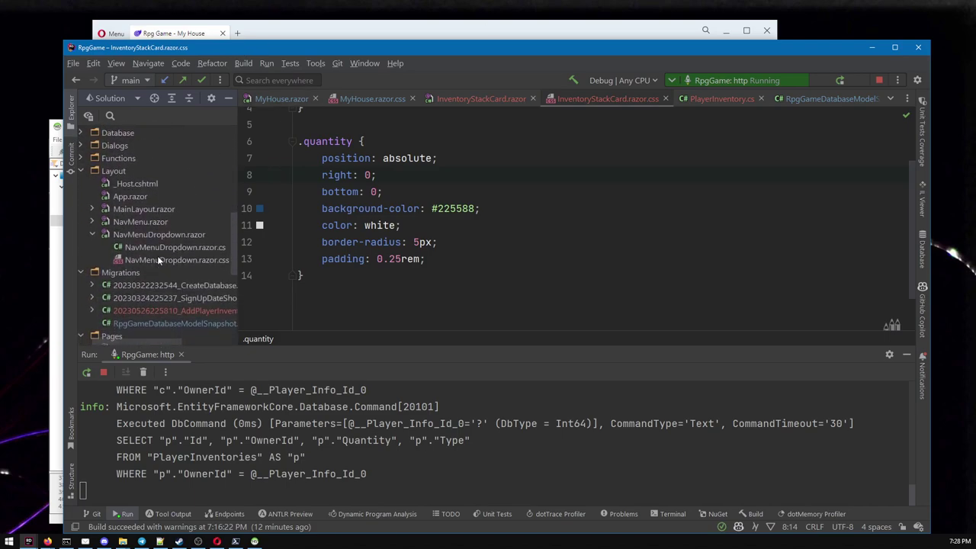
pyautogui.scroll(-5, 157, 256)
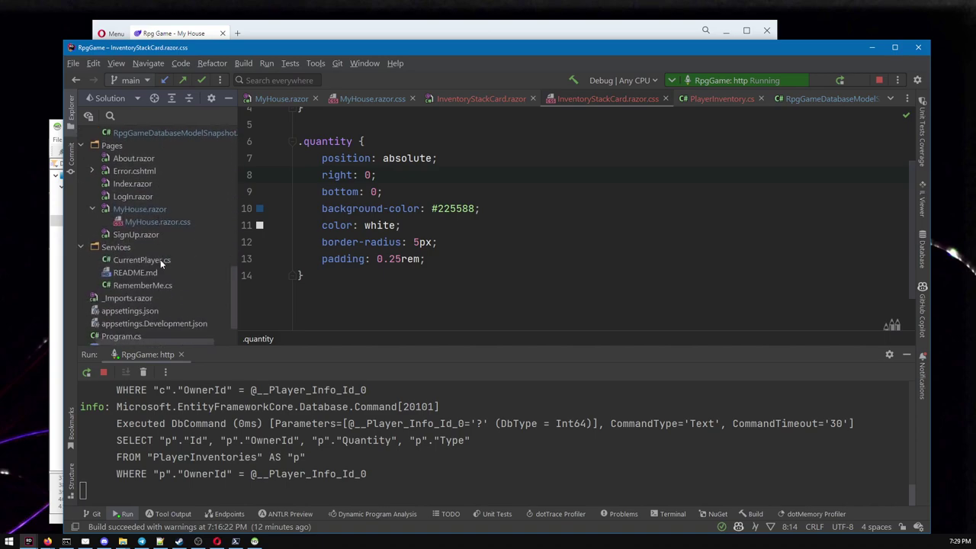
pyautogui.scroll(1, 160, 260)
pyautogui.scroll(-3, 161, 259)
pyautogui.scroll(5, 160, 263)
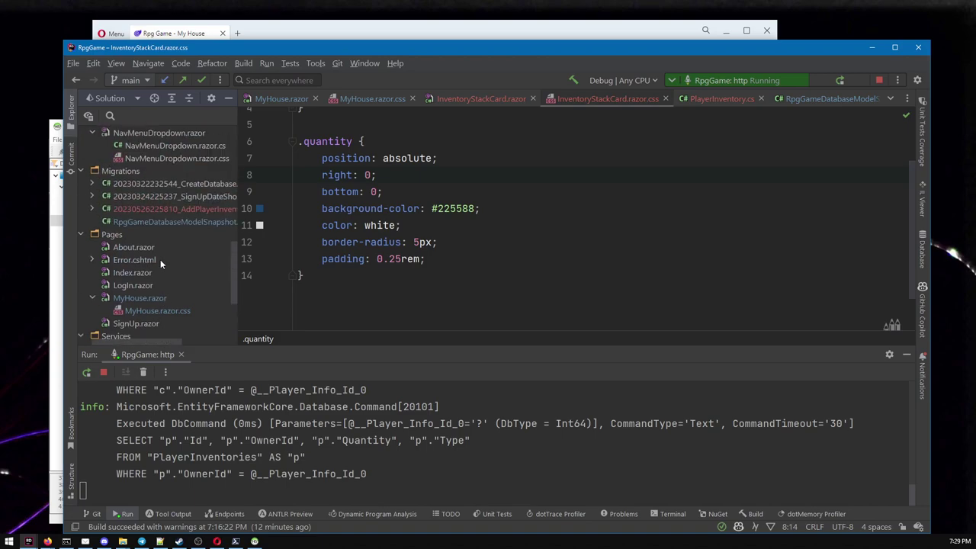
pyautogui.doubleClick(135, 235)
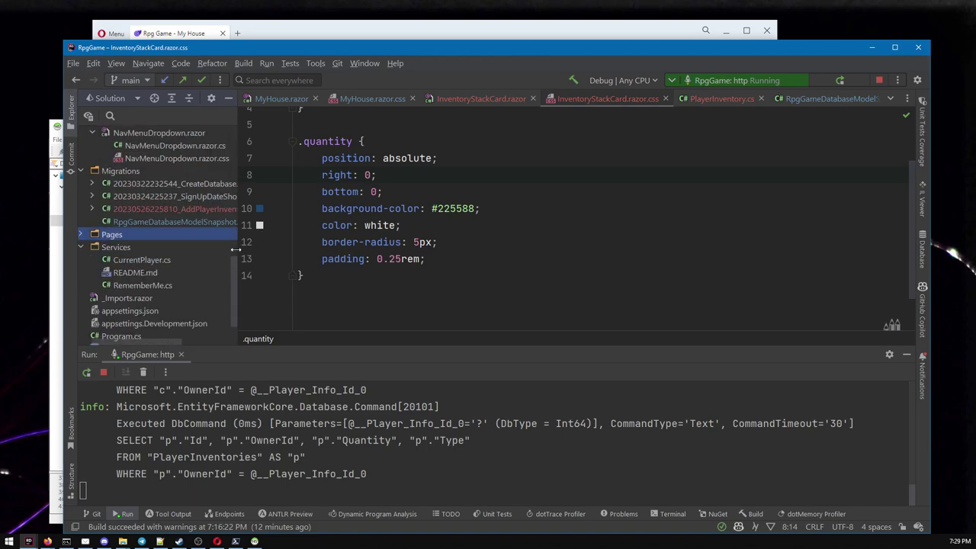
pyautogui.moveTo(236, 250); pyautogui.dragTo(294, 248)
pyautogui.click(907, 355)
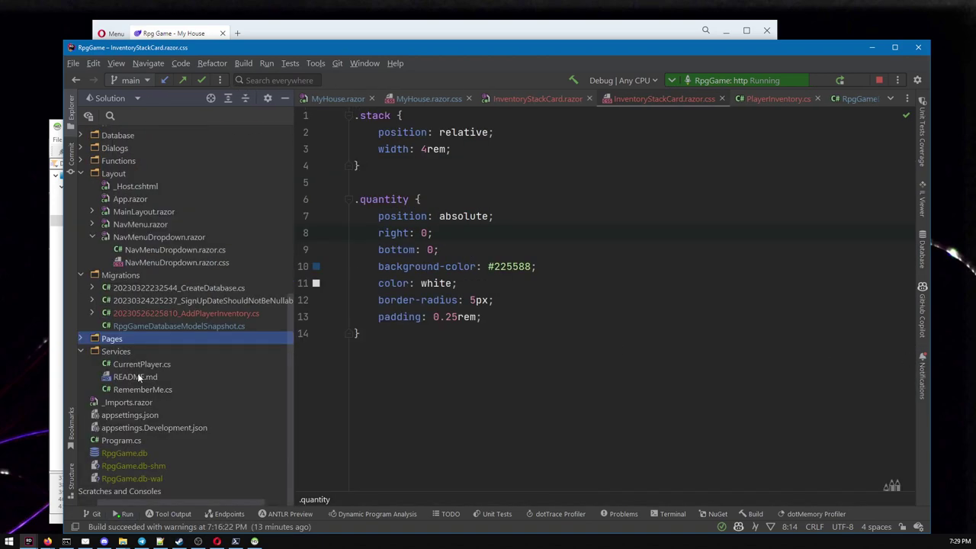
# Open PlayerInventory.cs from the Tables folder under Database and select the ItemType enum.
pyautogui.hscroll(-2, 123, 267)
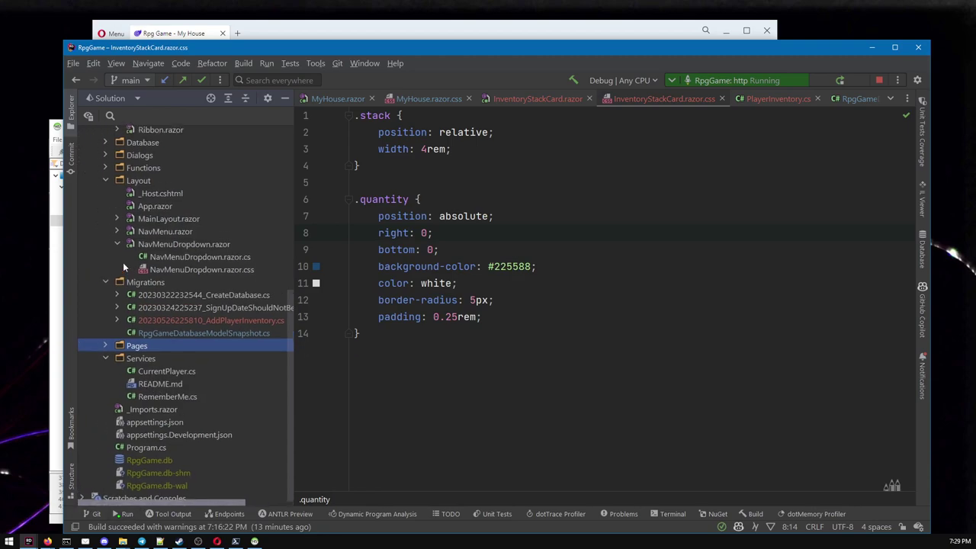
pyautogui.scroll(4, 123, 262)
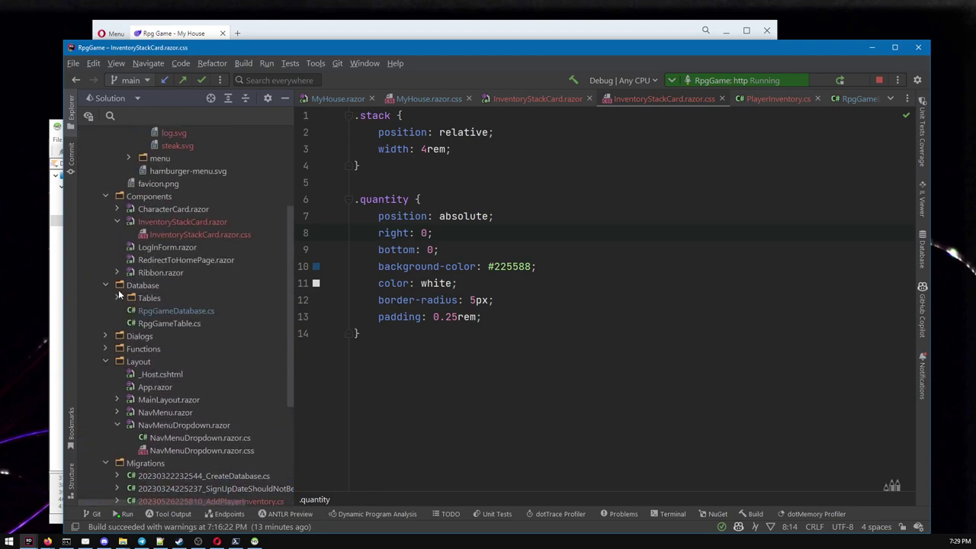
pyautogui.click(118, 298)
pyautogui.doubleClick(178, 334)
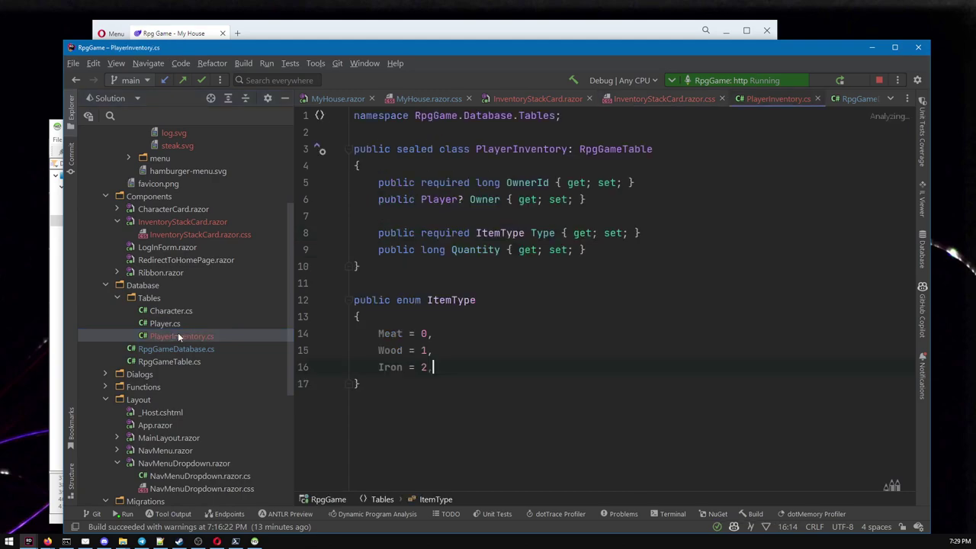
pyautogui.moveTo(402, 285); pyautogui.dragTo(490, 425)
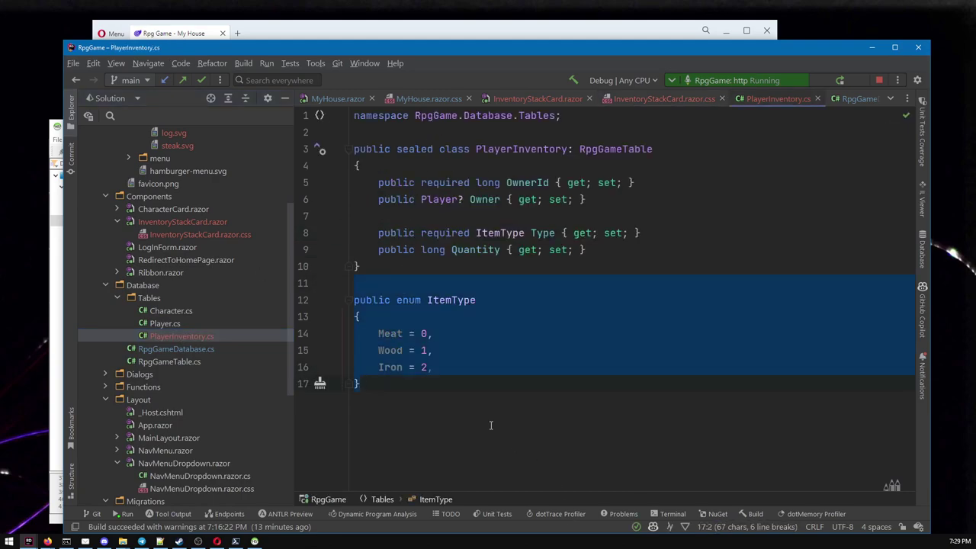
# Collapse the Components, images and wwwroot folders and place the cursor on the blank line above the ItemType enum.
pyautogui.scroll(3, 201, 364)
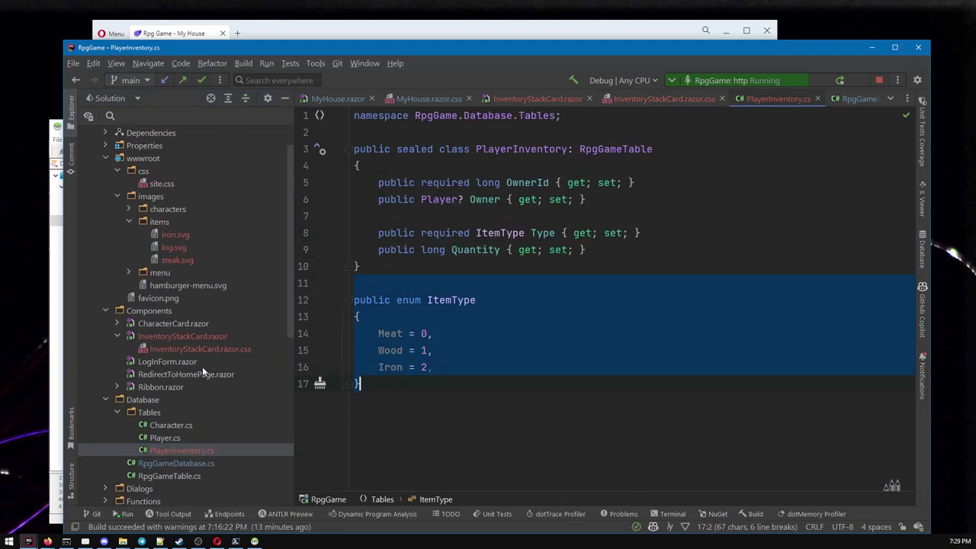
pyautogui.click(106, 309)
pyautogui.click(119, 196)
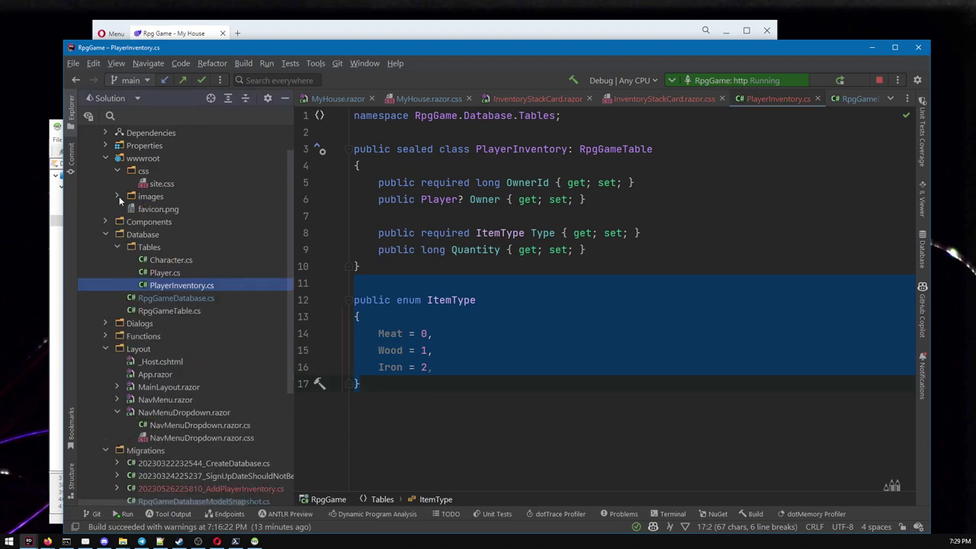
pyautogui.click(106, 158)
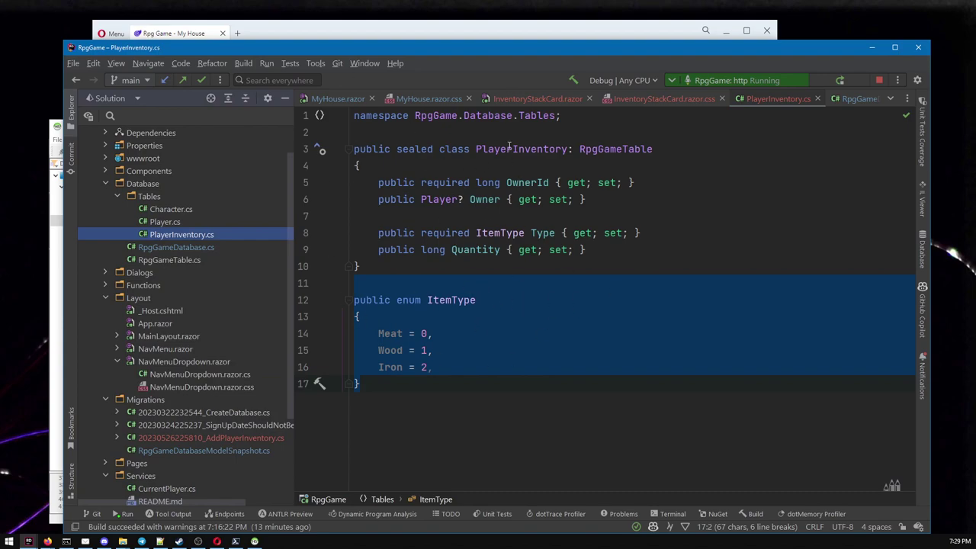
pyautogui.click(479, 283)
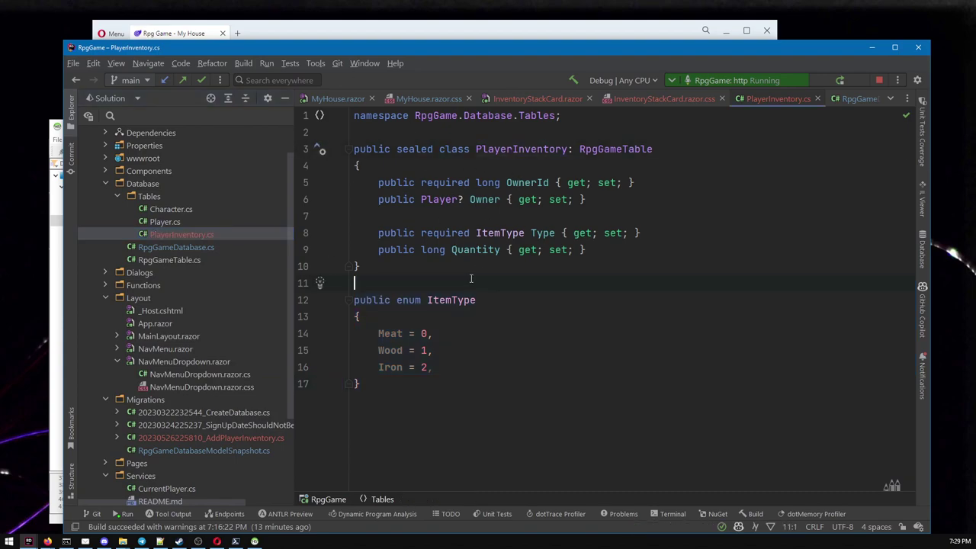